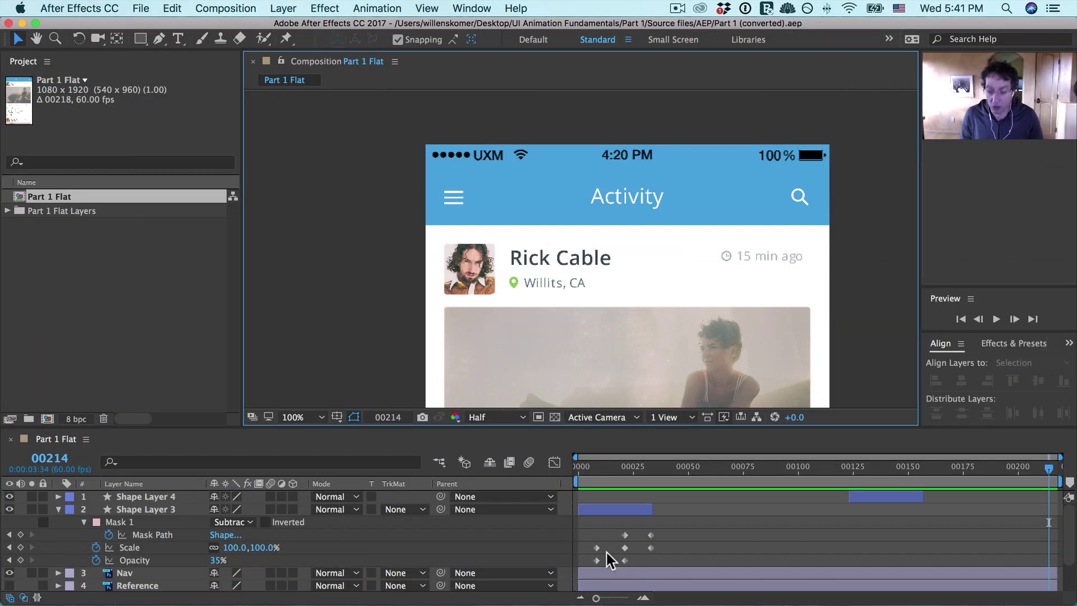
Step: Play back the Part 1 Flat animation, enlarging the composition view to full window and restoring it
key("KP_0")
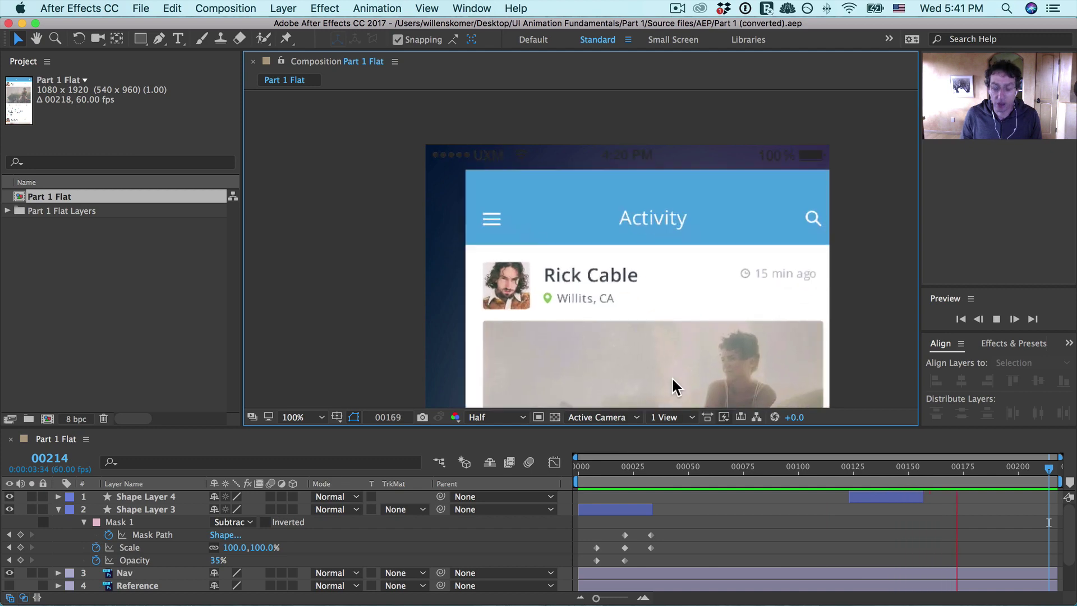
key("shift+slash")
key("shift+grave")
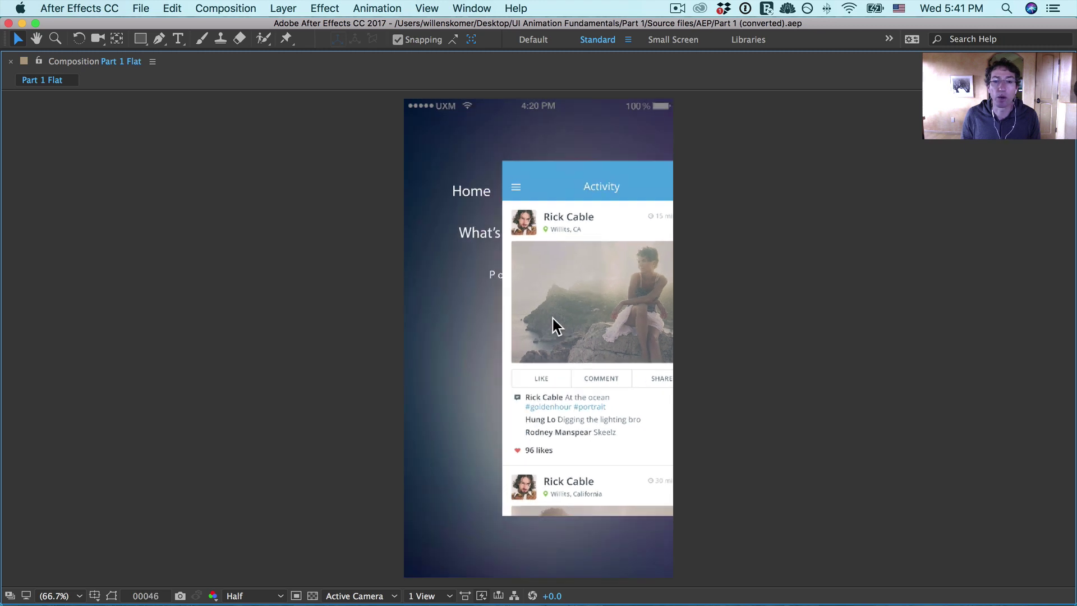
key("grave")
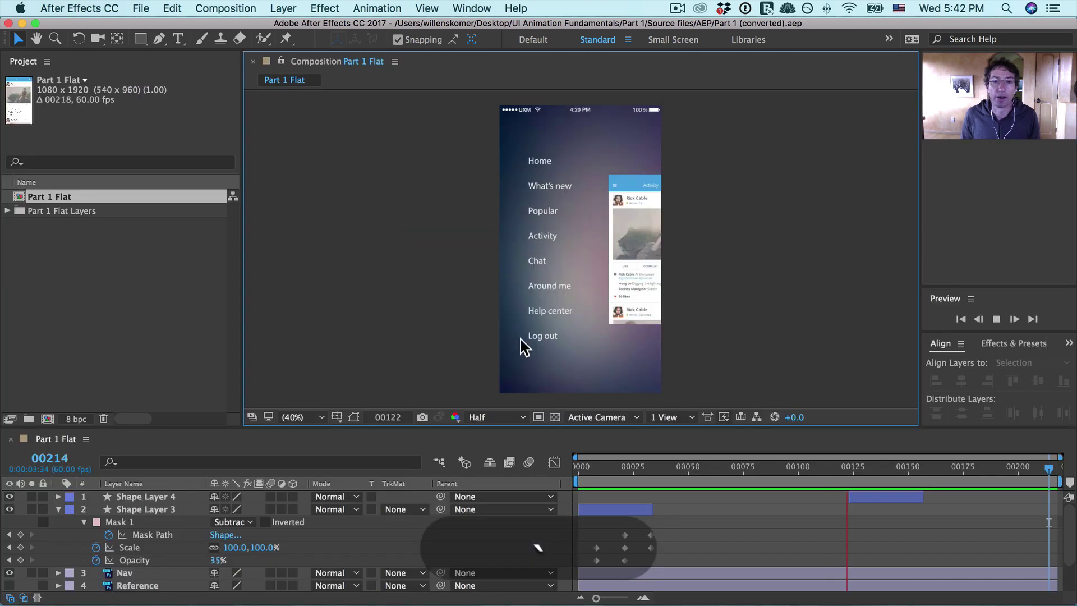
left_click(691, 504)
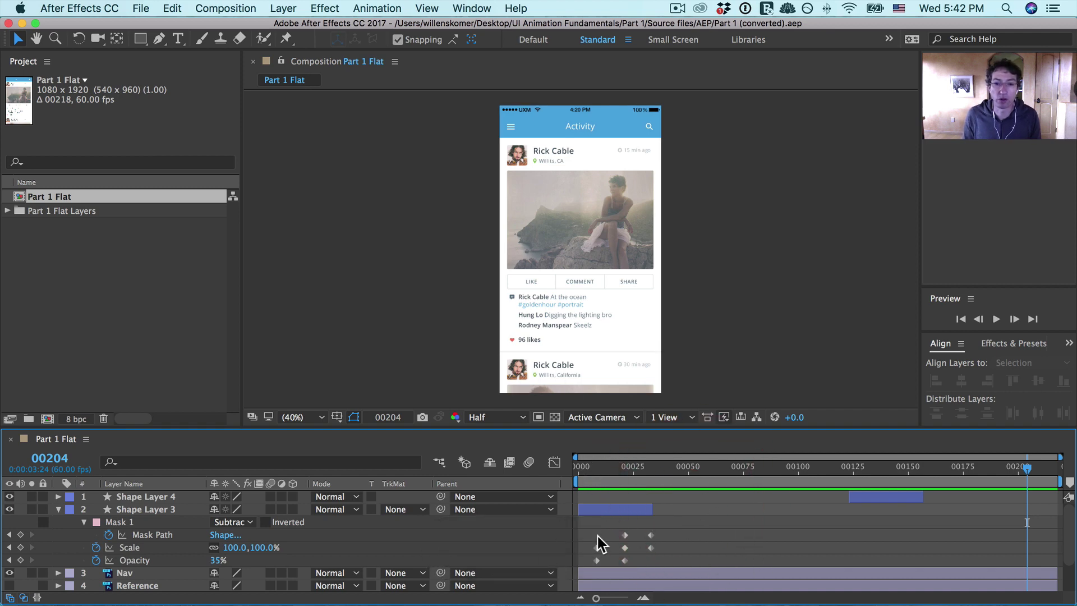
Step: Examine the tap ripple around the menu icon up close at frame 29
scroll(507, 273, "up", 5)
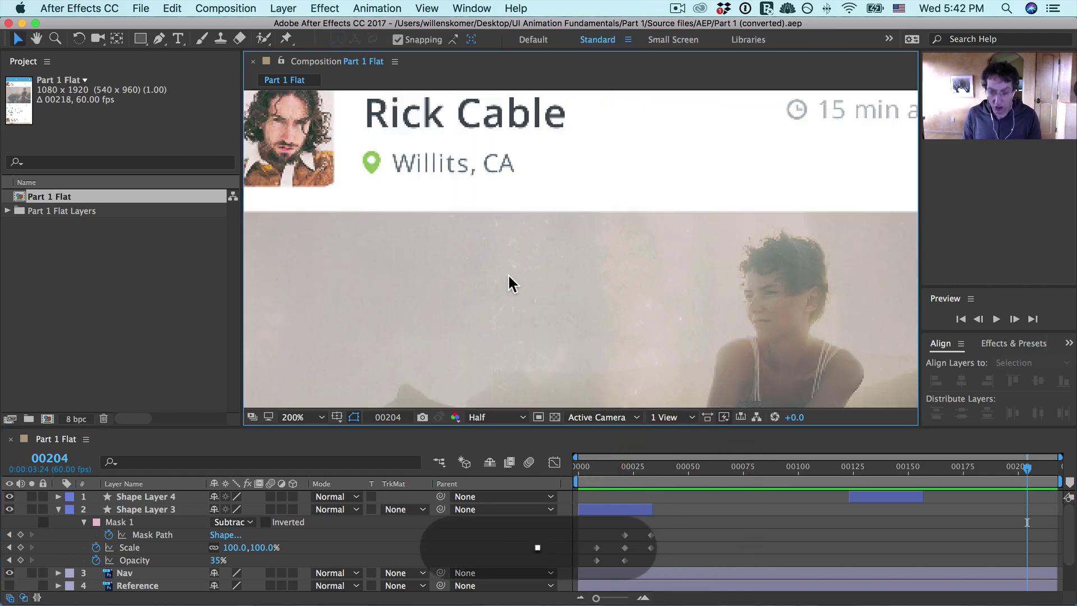
left_click_drag(533, 187, 736, 349)
left_click_drag(616, 476, 642, 473)
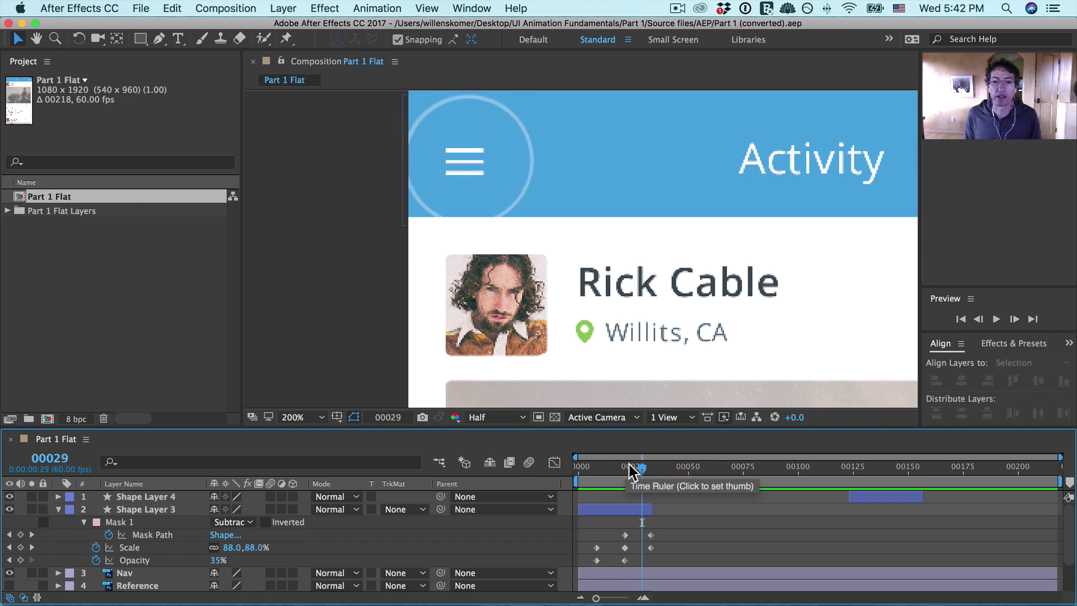
Step: Duplicate Shape Layer 3 and shift the copy along the timeline so it starts around frame 72
left_click(606, 509)
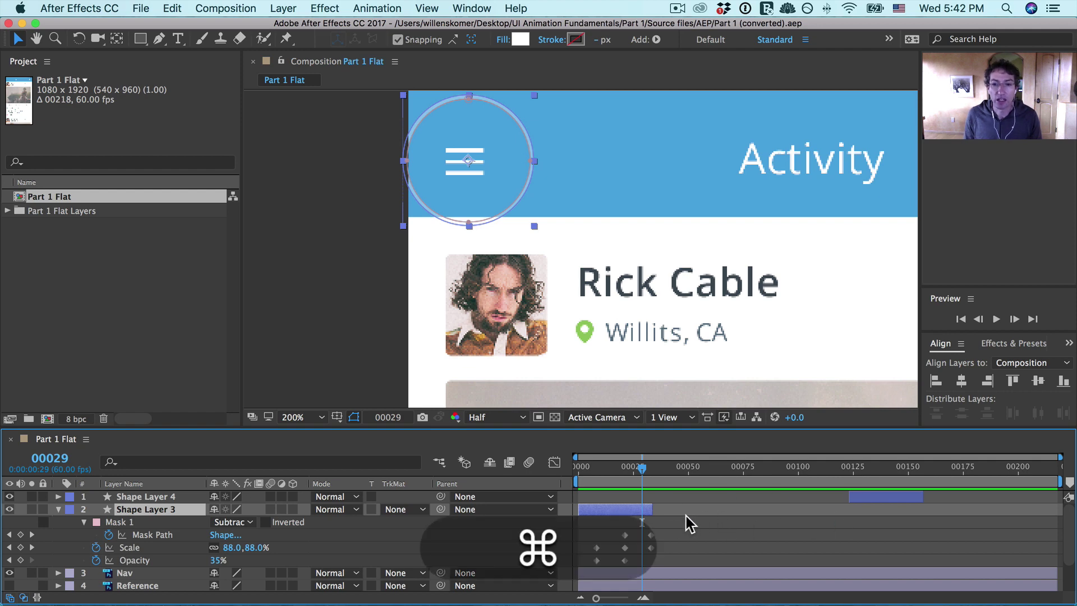
key("super+d")
left_click_drag(622, 516, 771, 513)
key("comma")
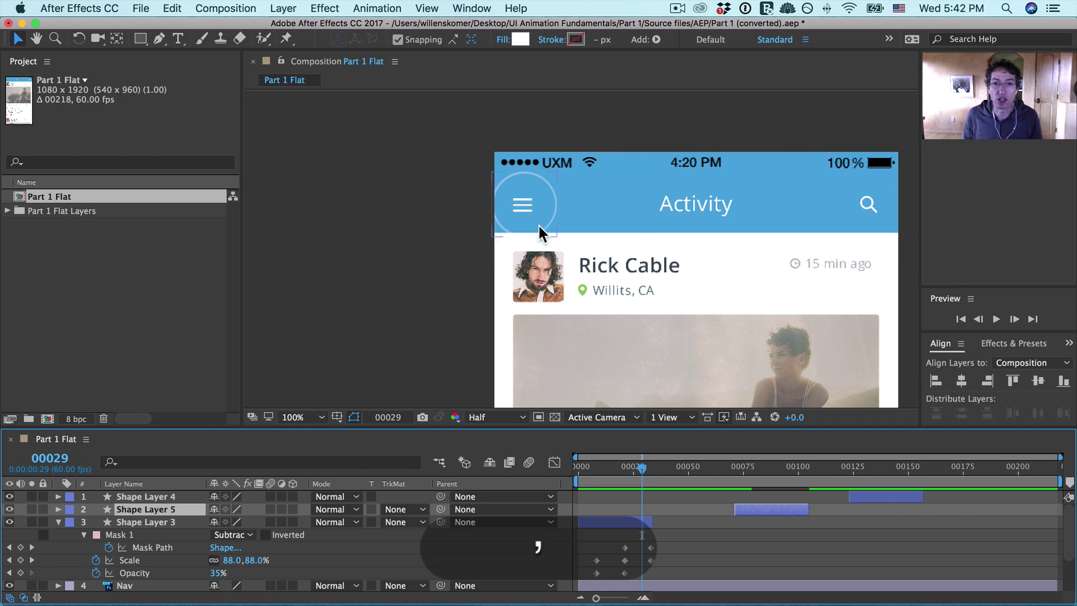
Step: Try moving the Shape Layer 3 circle onto the photo, and undo the move
key("space")
left_click_drag(547, 234, 558, 297)
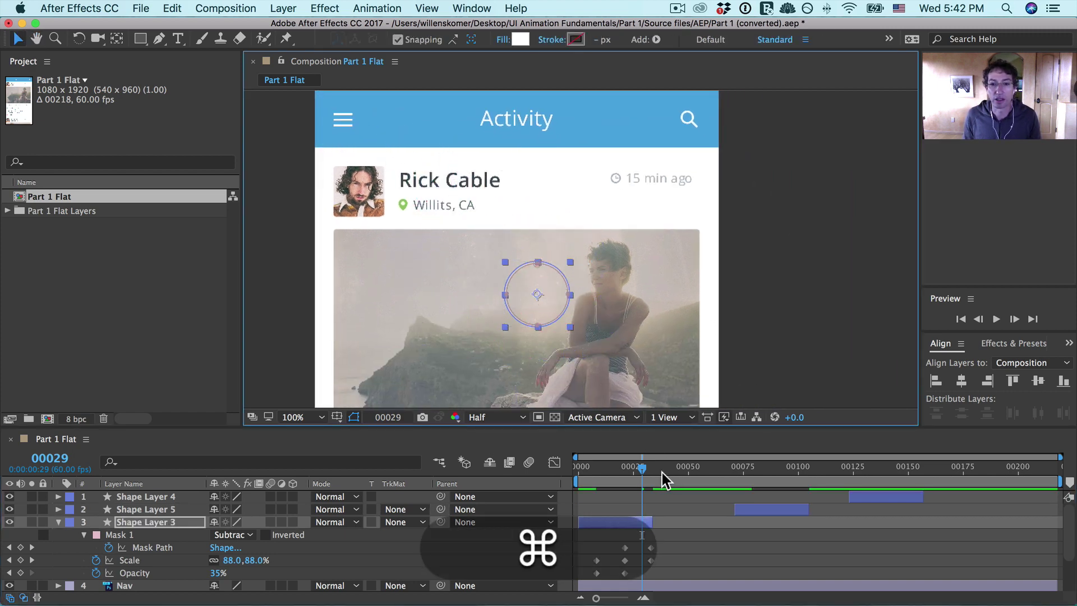
key("super+z")
Step: Delete the duplicate layer, Shape Layer 5
left_click(766, 508)
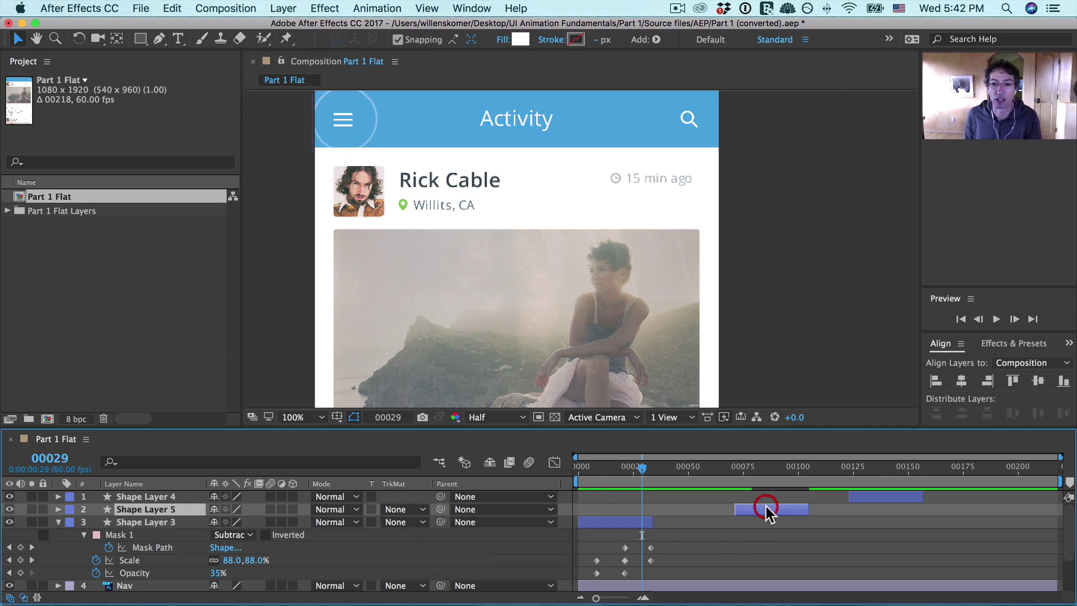
key("BackSpace")
left_click_drag(387, 192, 438, 268)
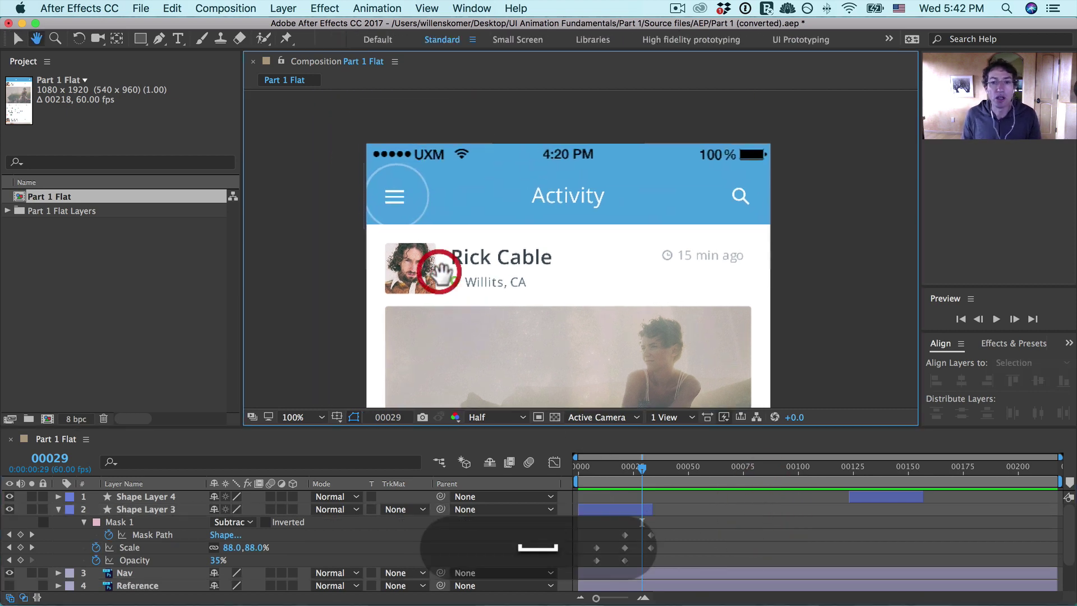
left_click(604, 511)
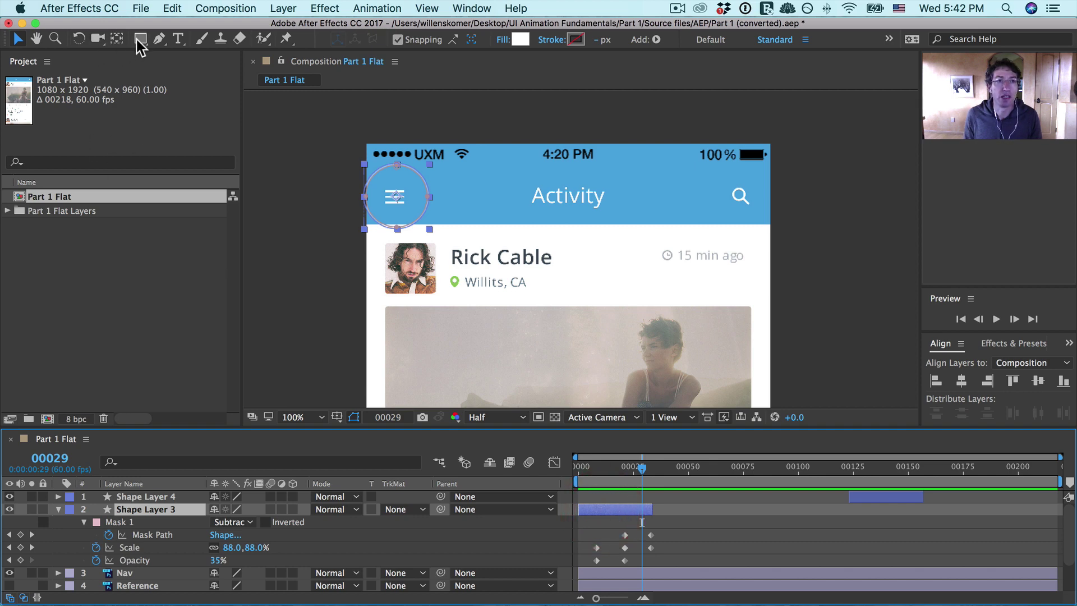
left_click_drag(139, 38, 589, 96)
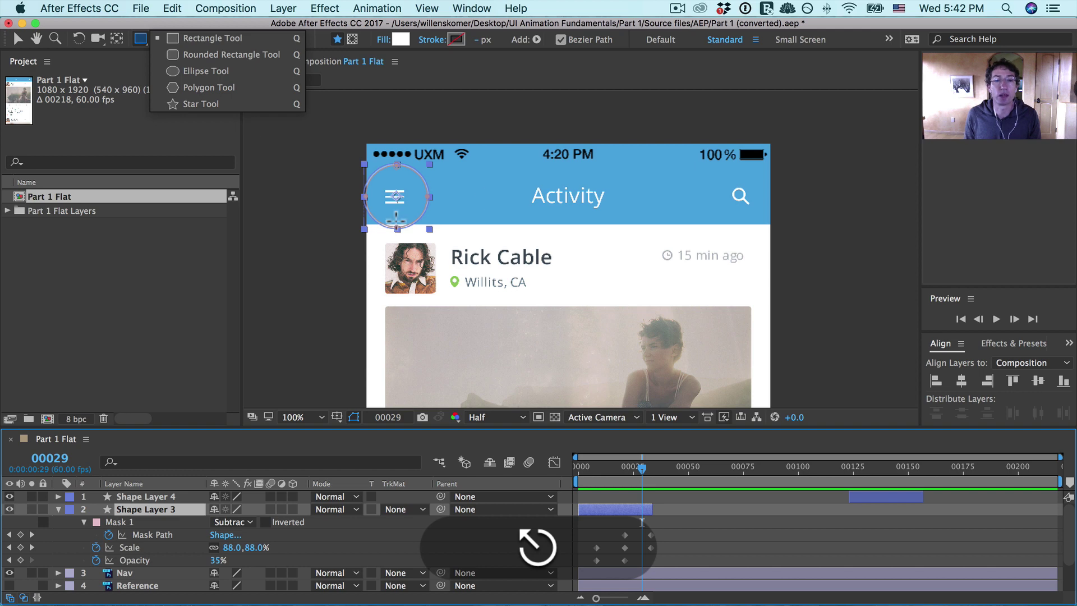
key("grave")
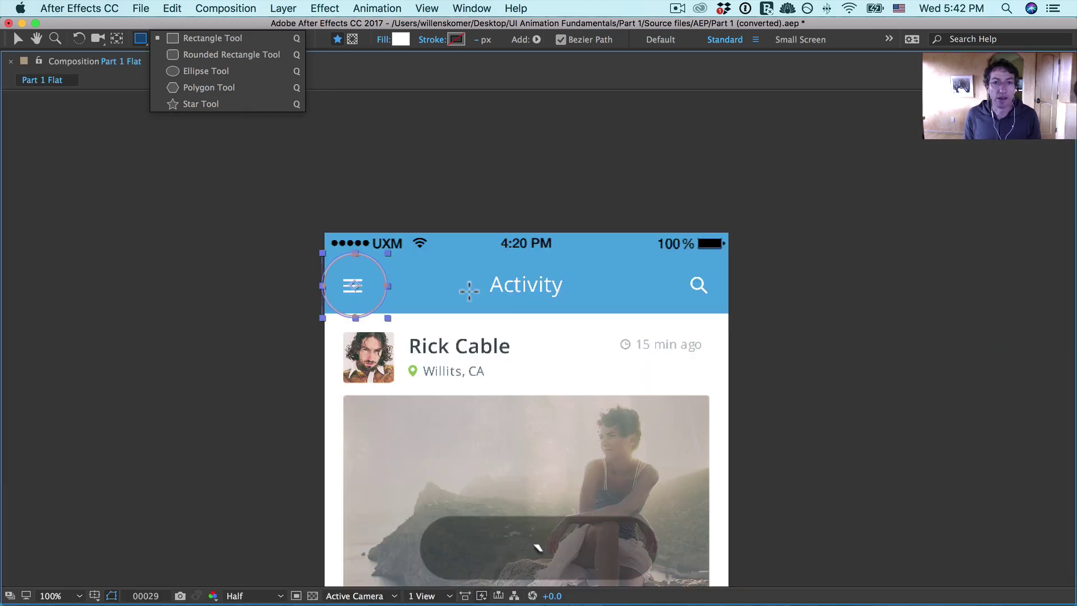
key("grave")
key("super+z")
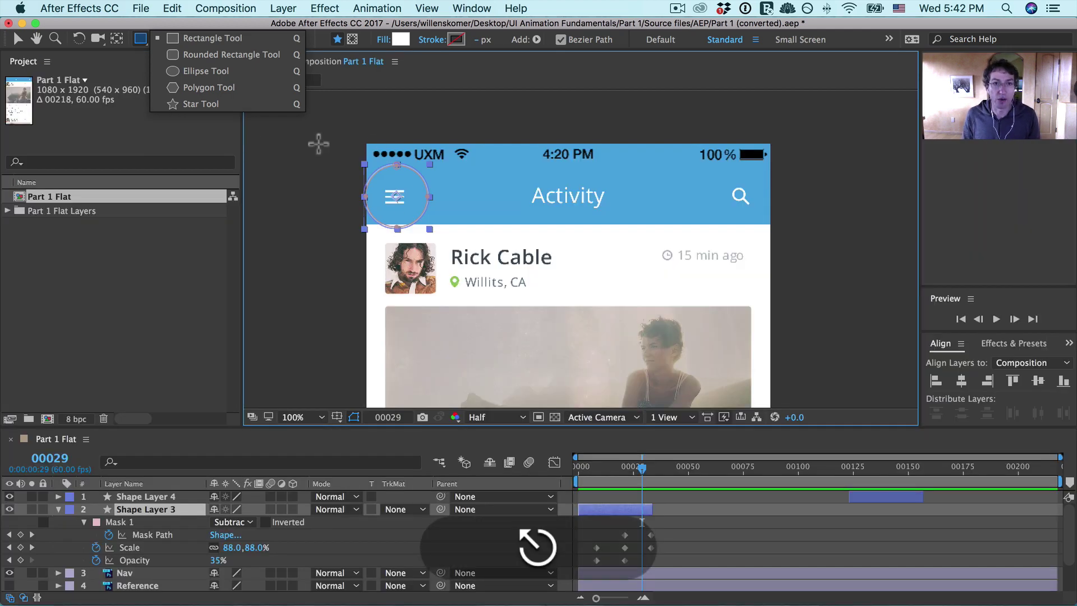
left_click(301, 152)
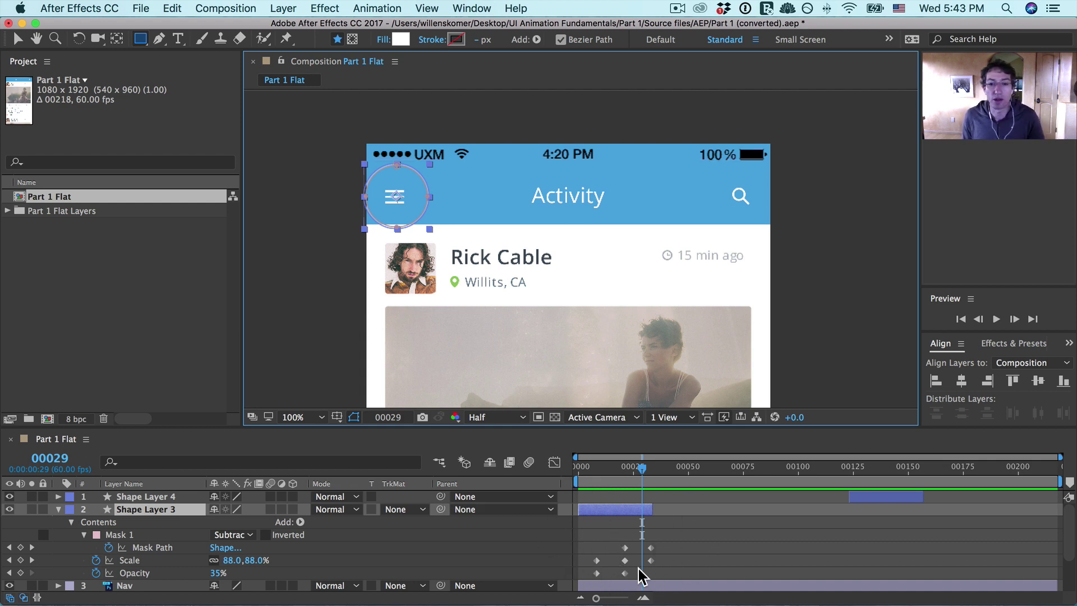
Step: Clear the selection of Shape Layer 3's keyframes and hide Shape Layers 3 and 4
left_click_drag(600, 537, 668, 586)
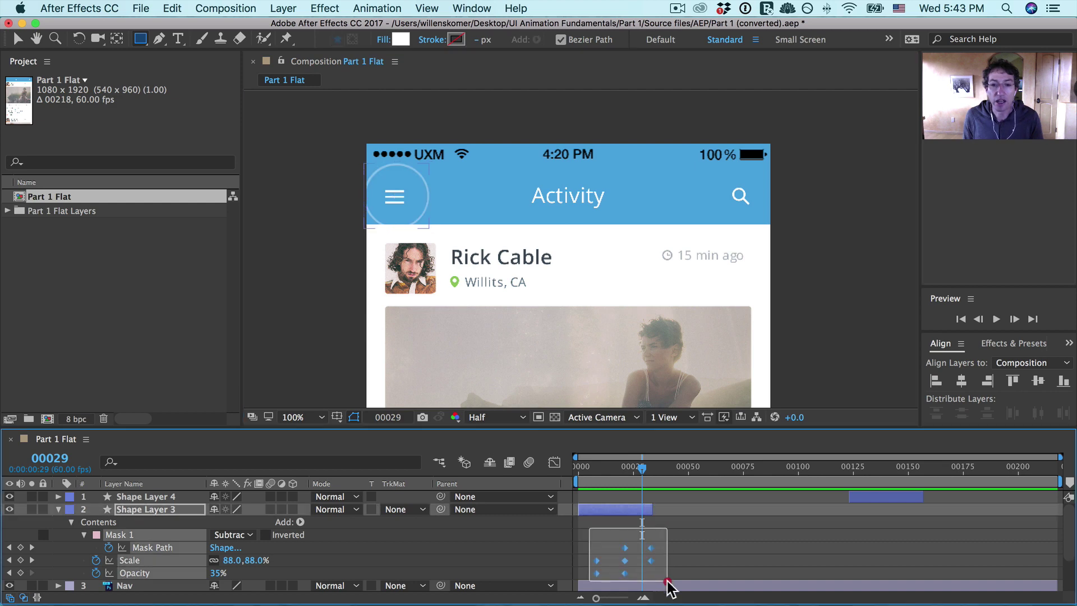
left_click(663, 557)
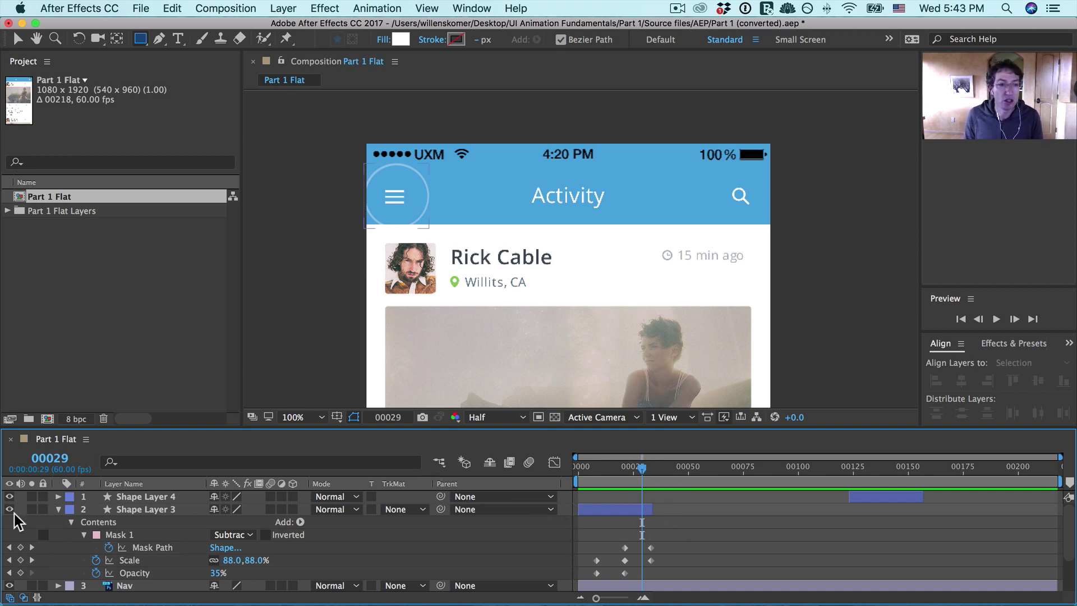
left_click_drag(7, 508, 8, 498)
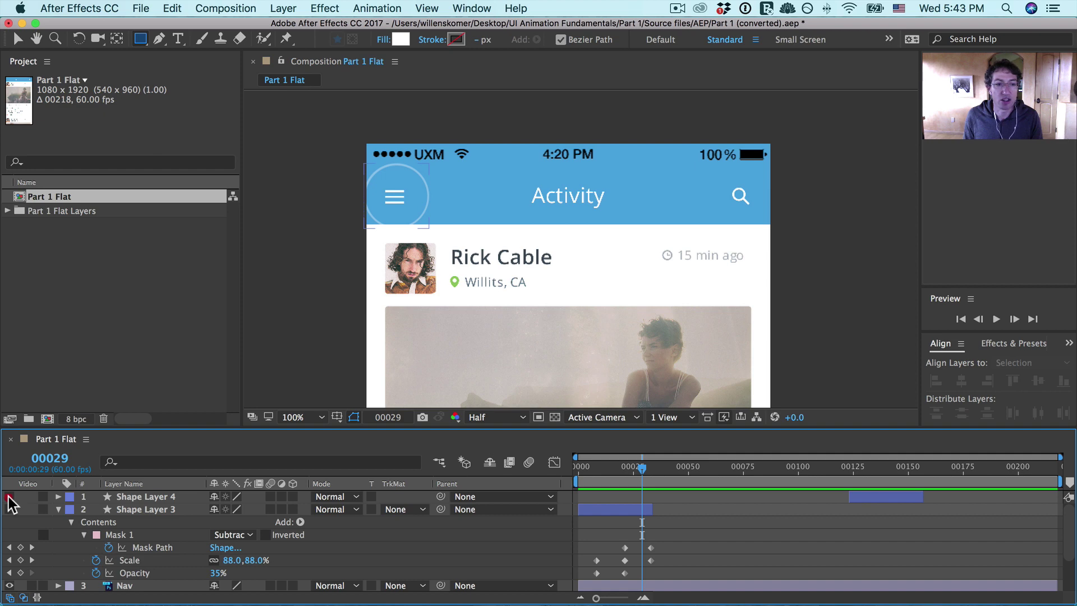
Step: Scrub between frames 20 and 36 to examine Shape Layer 3's circle and mask, showing the layer temporarily
left_click(606, 510)
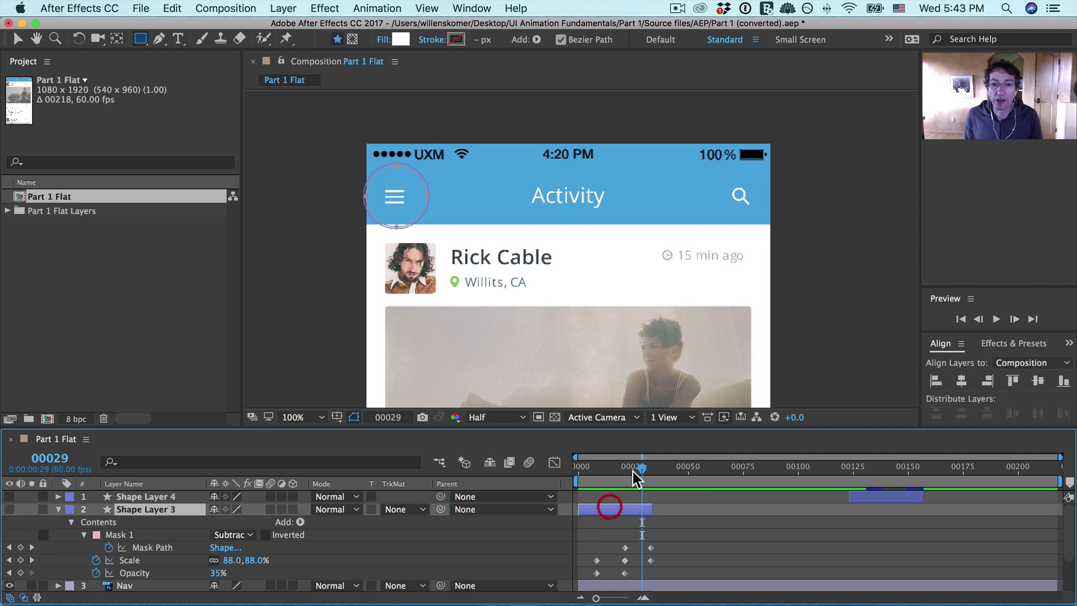
left_click_drag(621, 468, 652, 470)
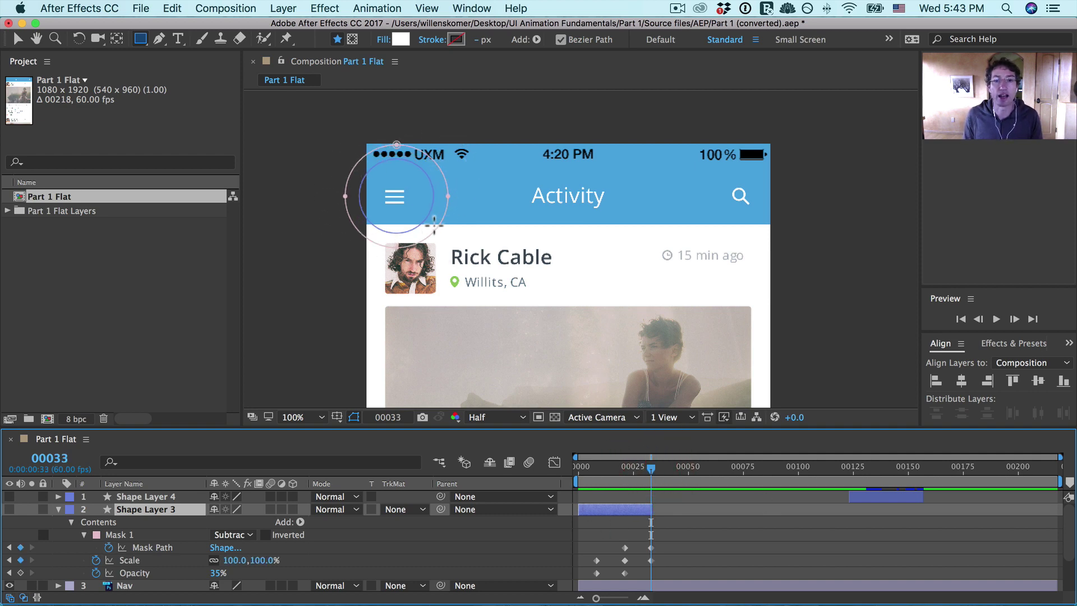
left_click_drag(632, 471, 657, 472)
left_click(9, 509)
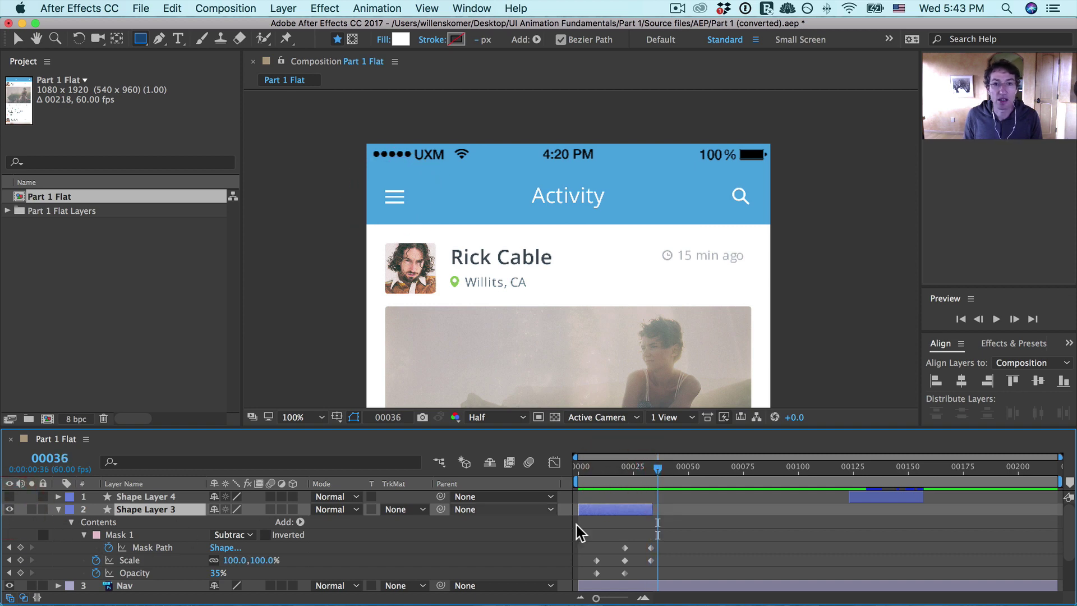
mouse_move(623, 472)
left_mouse_down()
mouse_move(596, 471)
mouse_move(644, 474)
mouse_move(632, 472)
left_mouse_up()
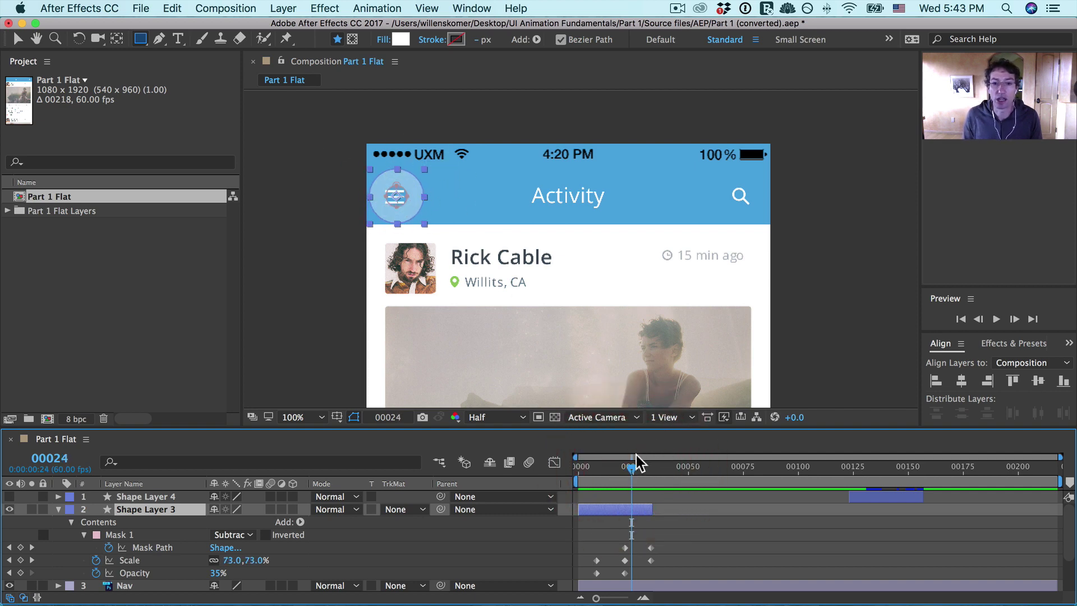
mouse_move(633, 473)
left_mouse_down()
mouse_move(644, 472)
mouse_move(607, 473)
mouse_move(653, 474)
mouse_move(624, 472)
left_mouse_up()
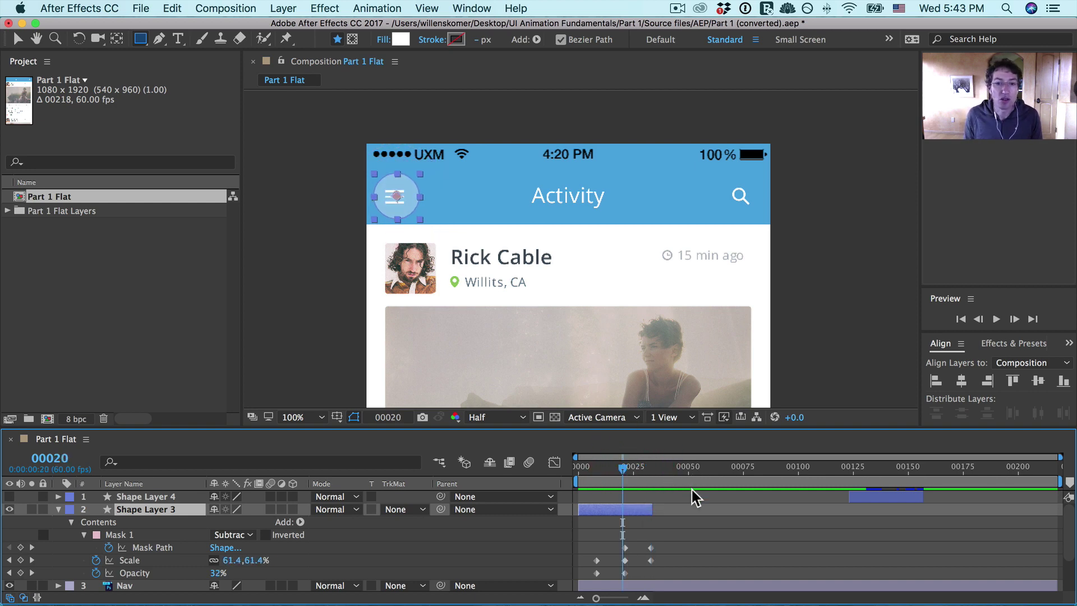
left_click(9, 509)
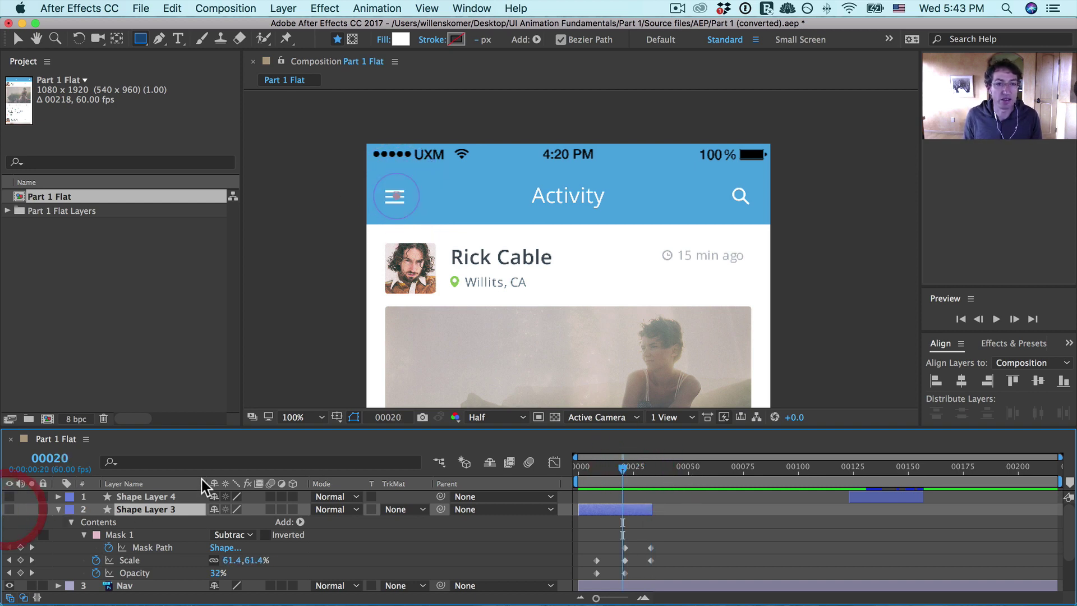
Step: With no layer selected, draw a white circle over the menu icon using the Ellipse tool and move it just beside the icon
key("shift+super+a")
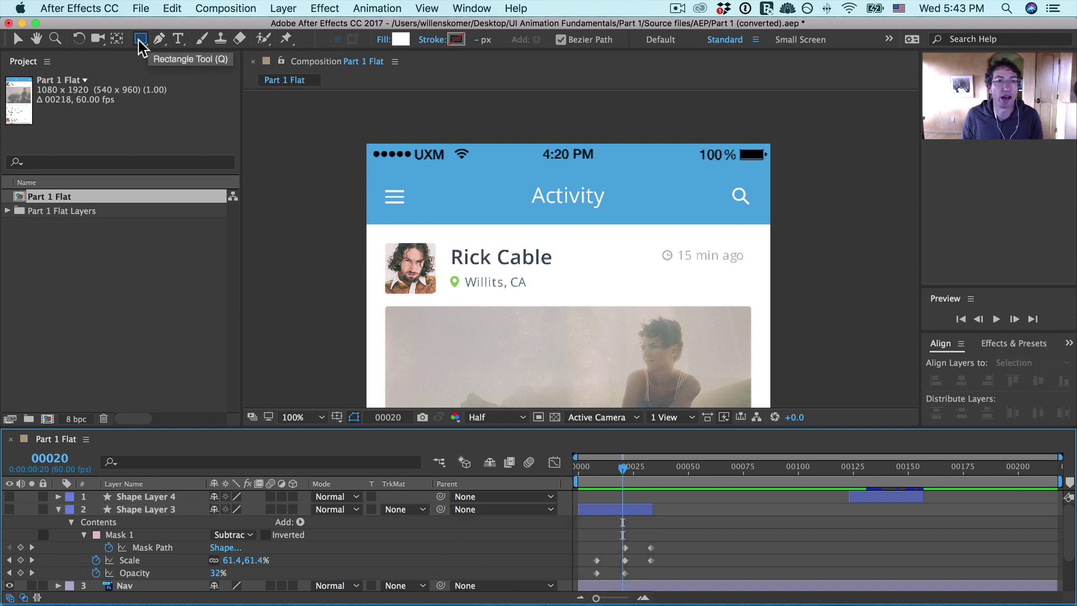
left_click_drag(142, 40, 184, 71)
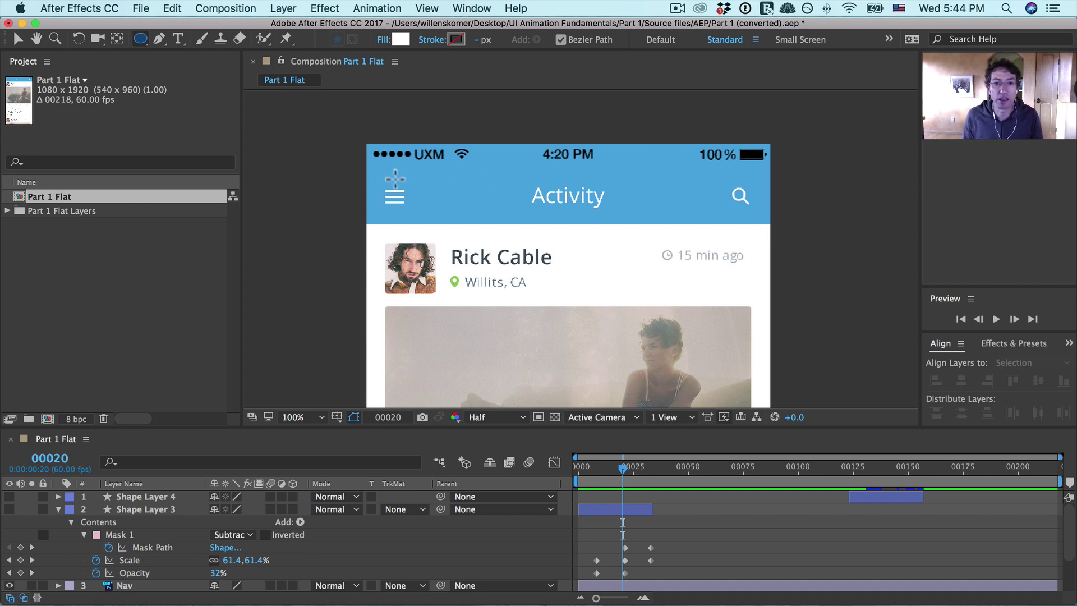
mouse_move(393, 177)
left_mouse_down()
mouse_move(445, 235)
mouse_move(410, 196)
mouse_move(420, 210)
left_mouse_up()
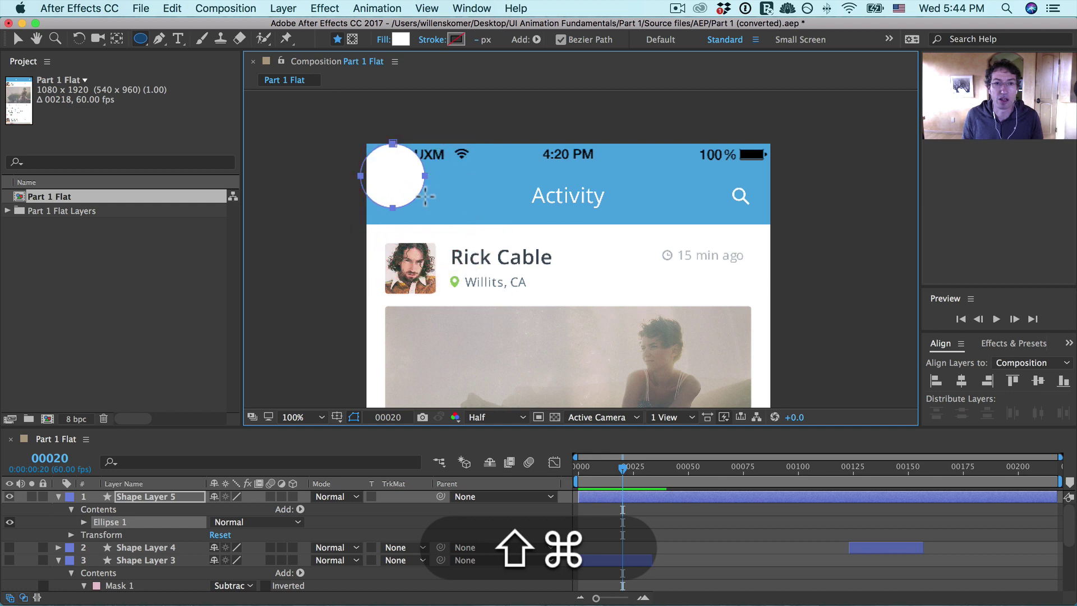
key("v")
left_click_drag(388, 184, 446, 214)
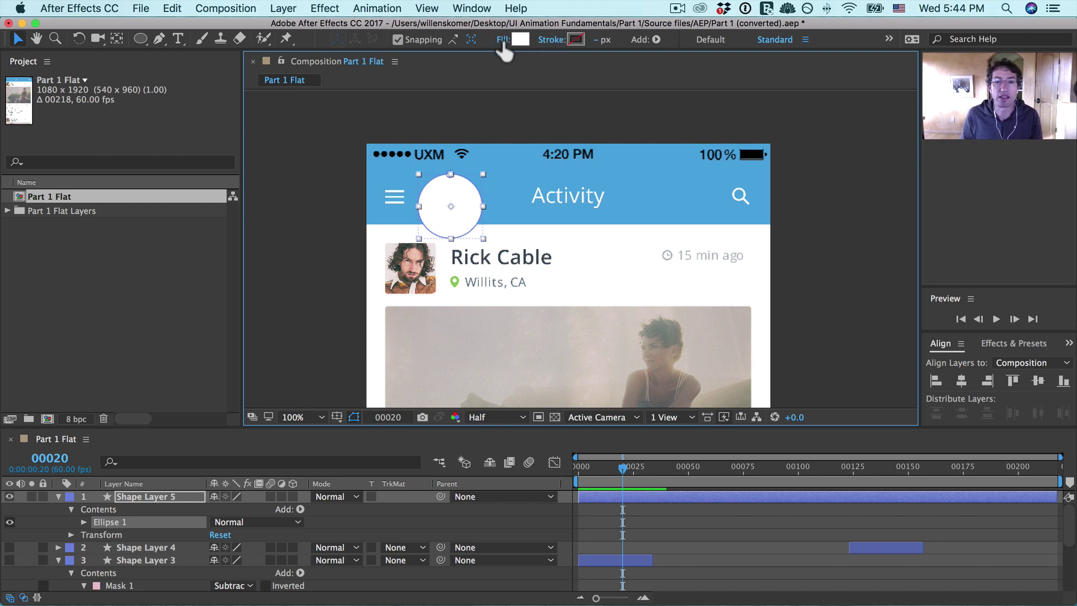
Step: Keep the circle's fill colour at FFFFFF and set its stroke to None
left_click(520, 39)
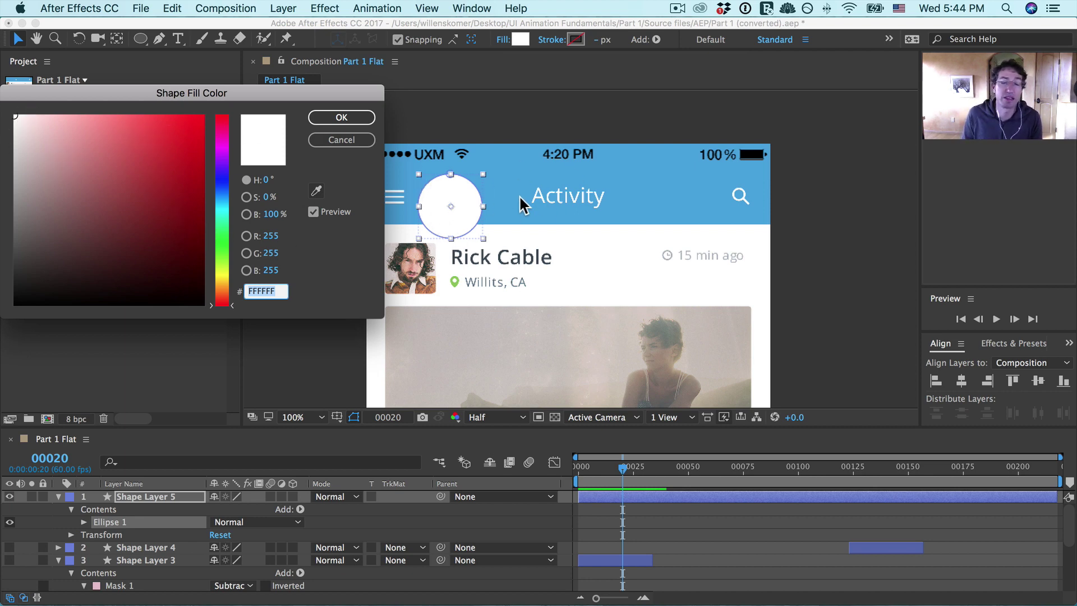
left_click(350, 117)
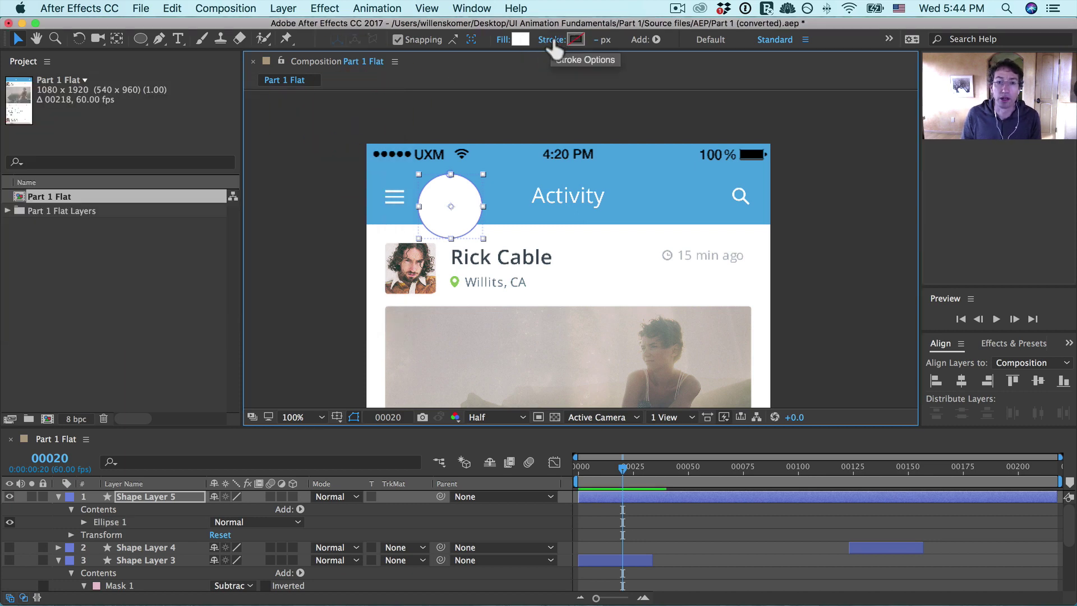
left_click(551, 39)
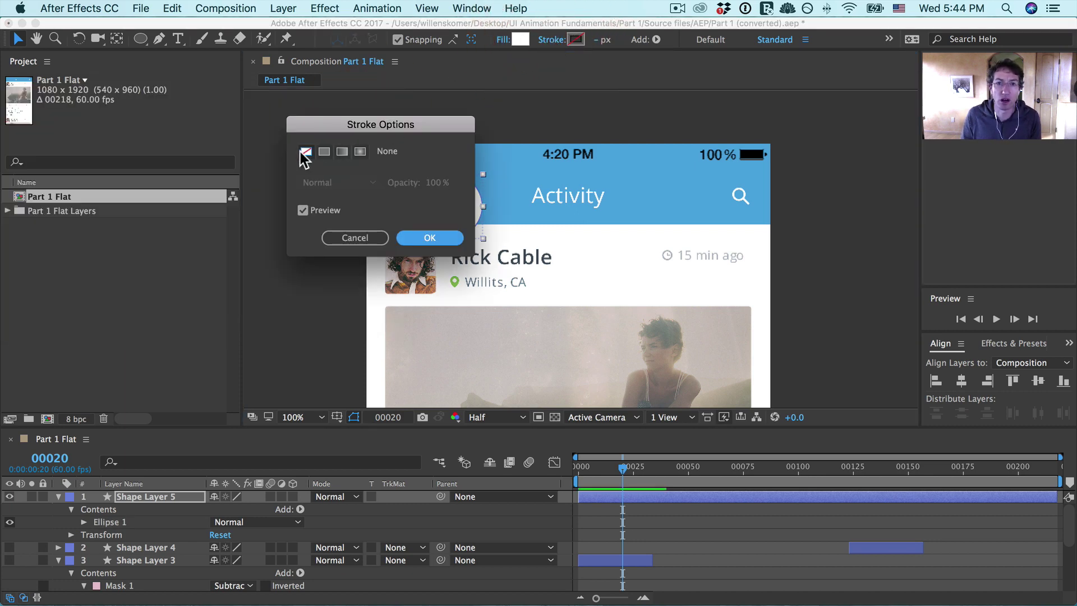
mouse_move(359, 130)
left_mouse_down()
mouse_move(530, 181)
mouse_move(531, 200)
left_mouse_up()
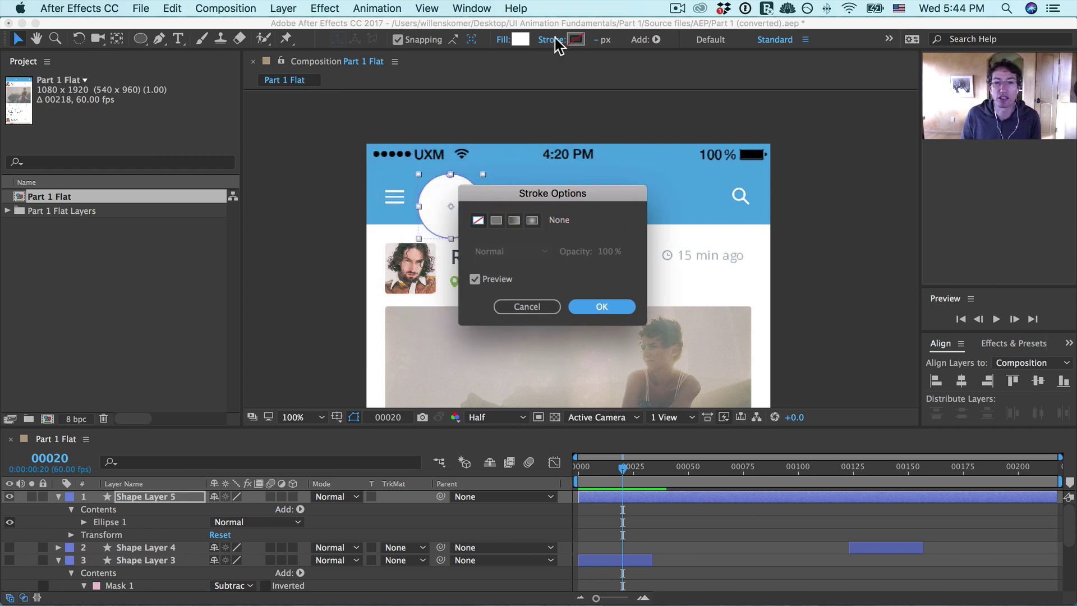
left_click(478, 221)
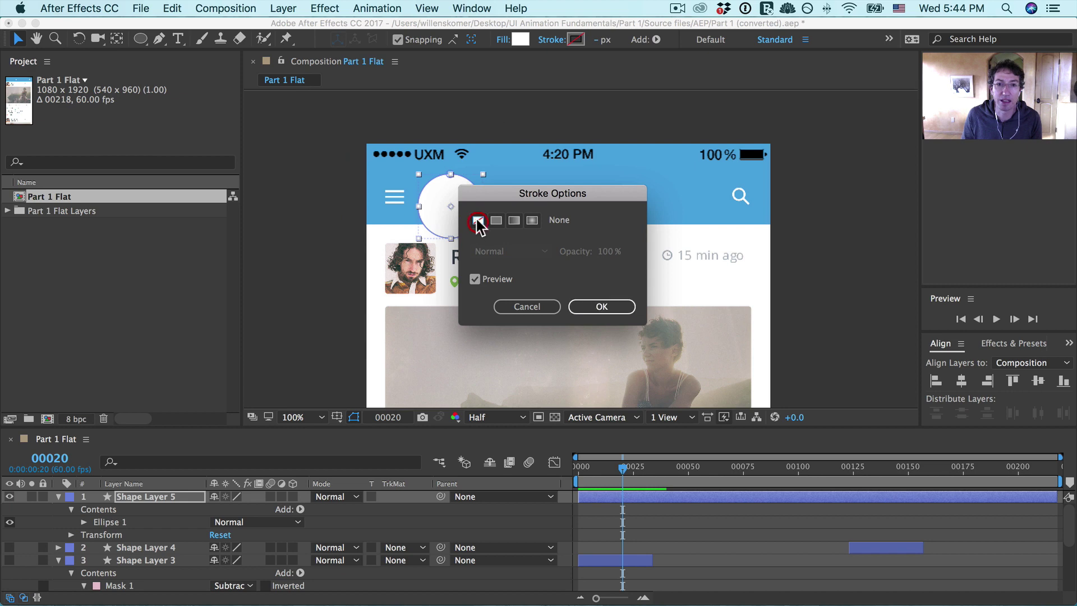
left_click(589, 306)
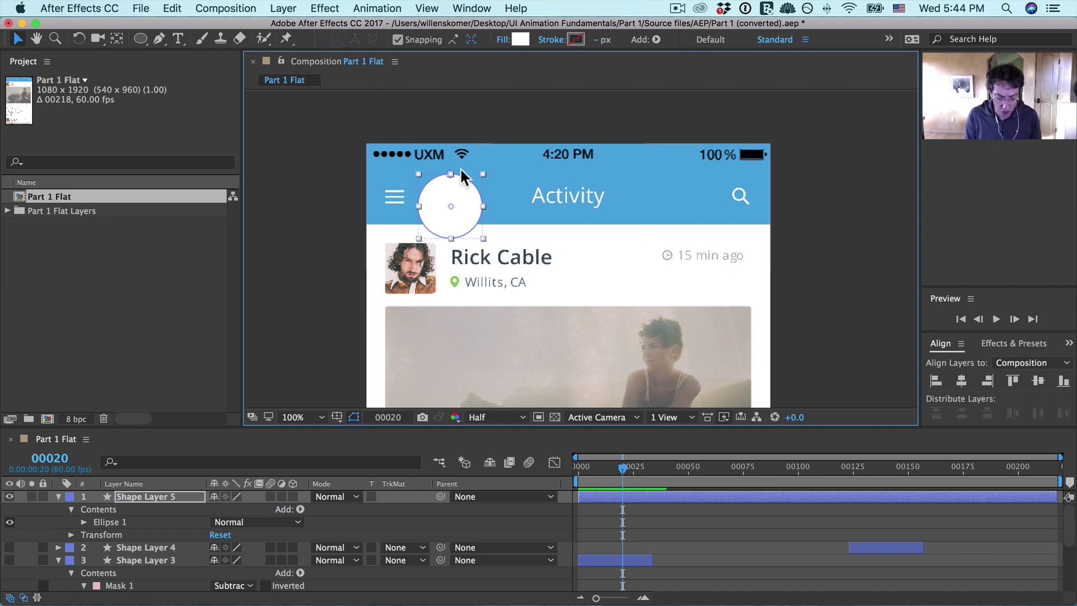
Step: Set the opacity of the new white circle's fill on Shape Layer 5 to 35
key("shift+super+o")
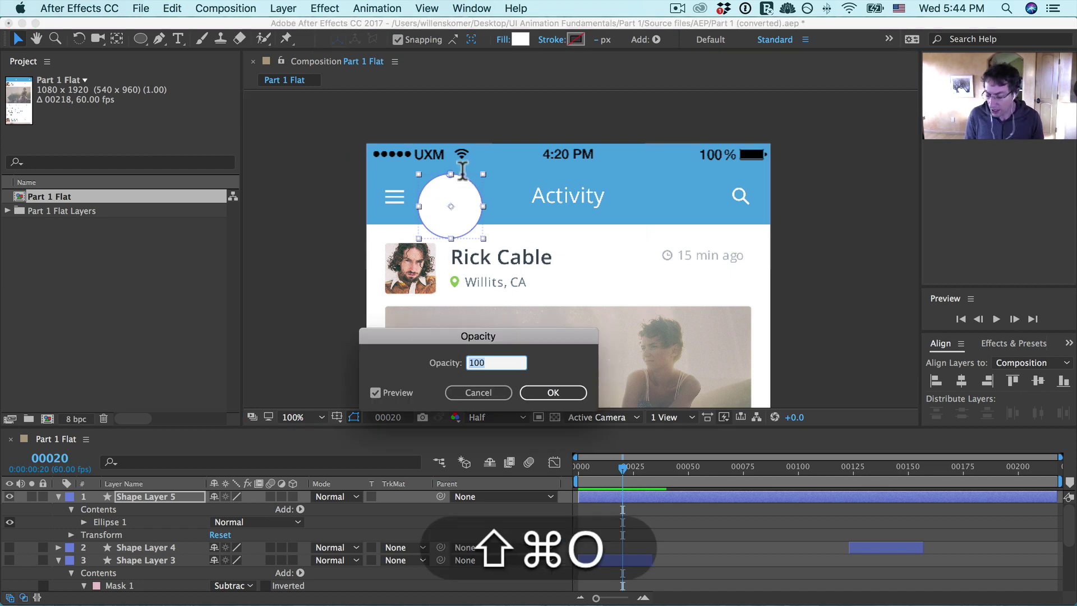
type("35")
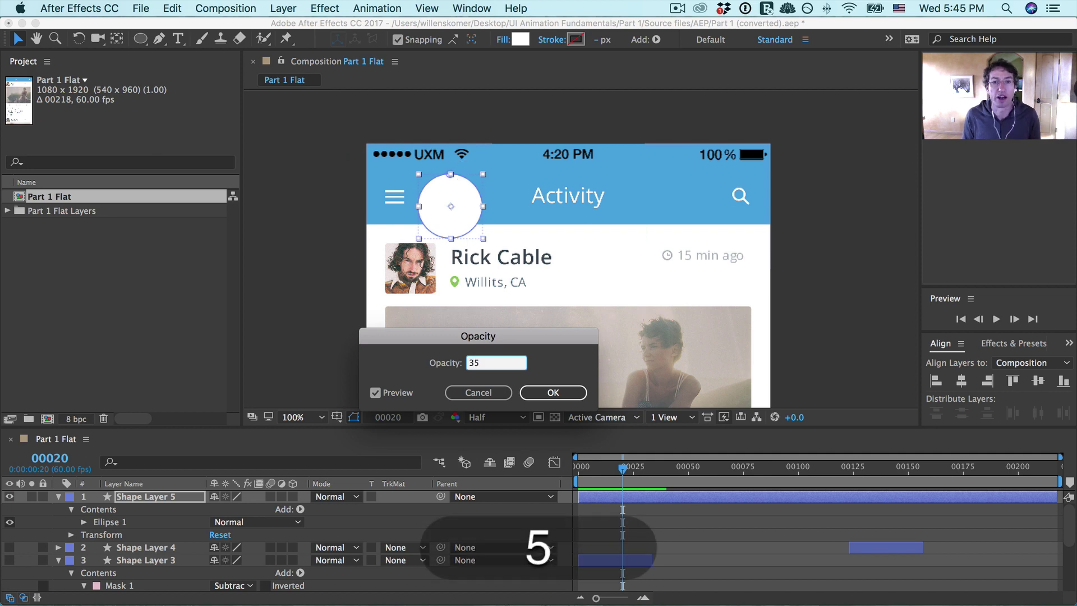
key("Return")
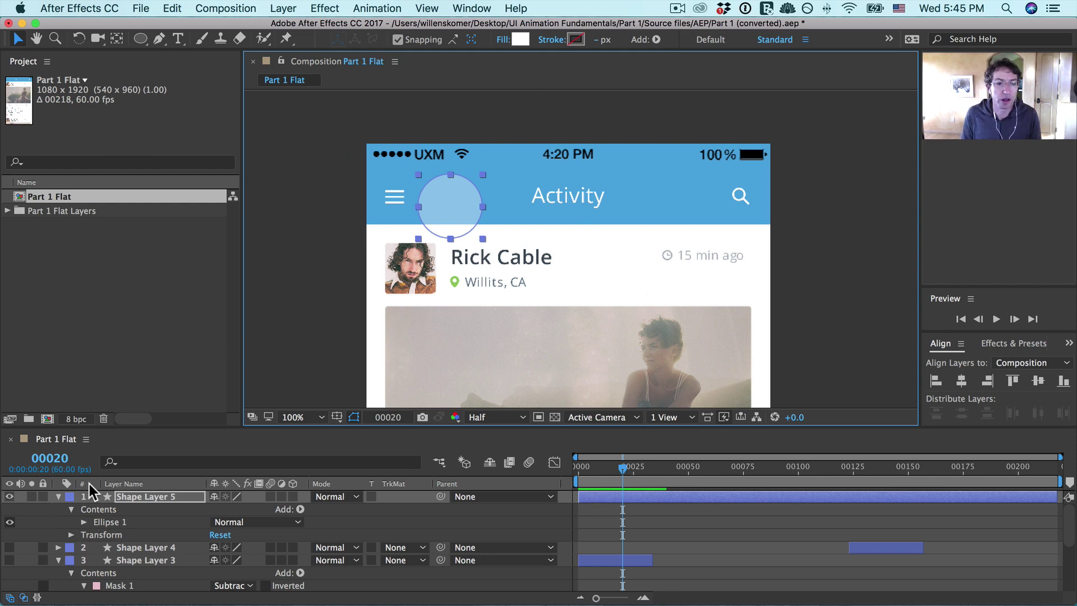
Step: Expand Ellipse 1 in Shape Layer 5 down to its Path property and copy that path
left_click(99, 510)
left_click(83, 522)
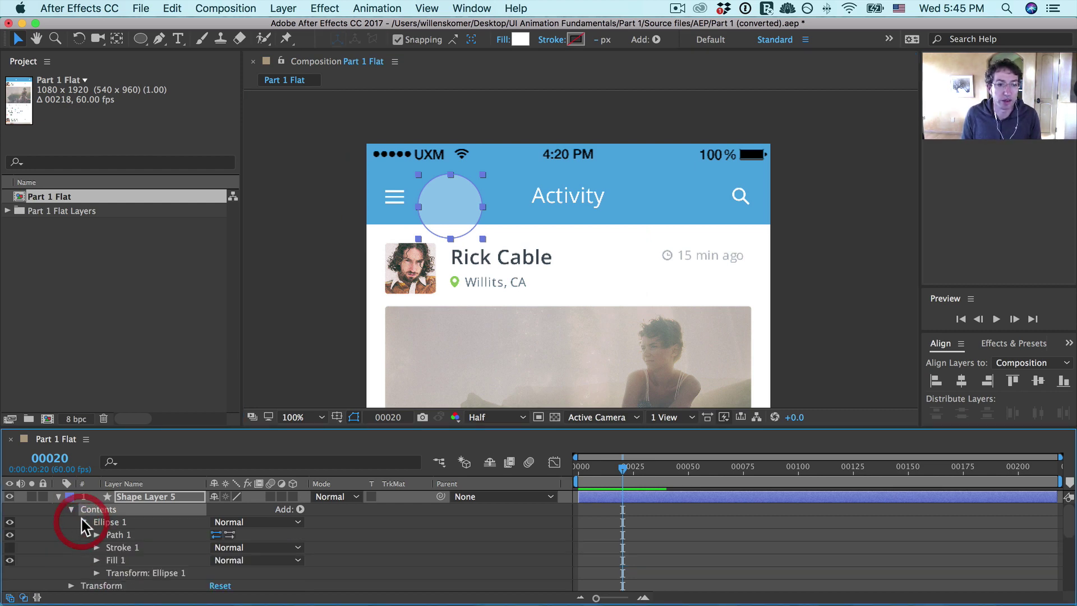
left_click(96, 535)
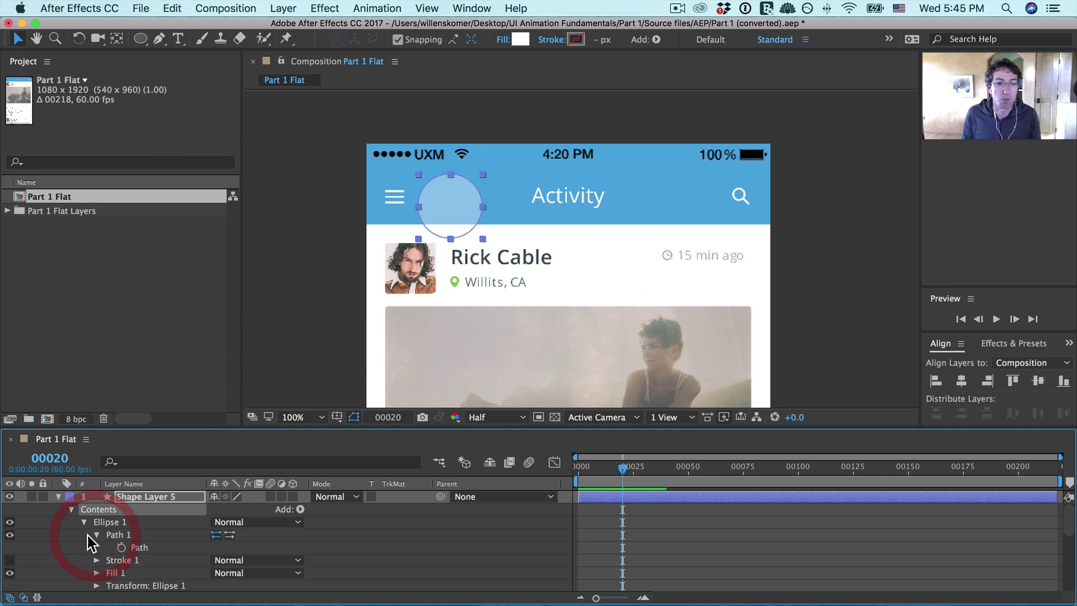
left_click(141, 548)
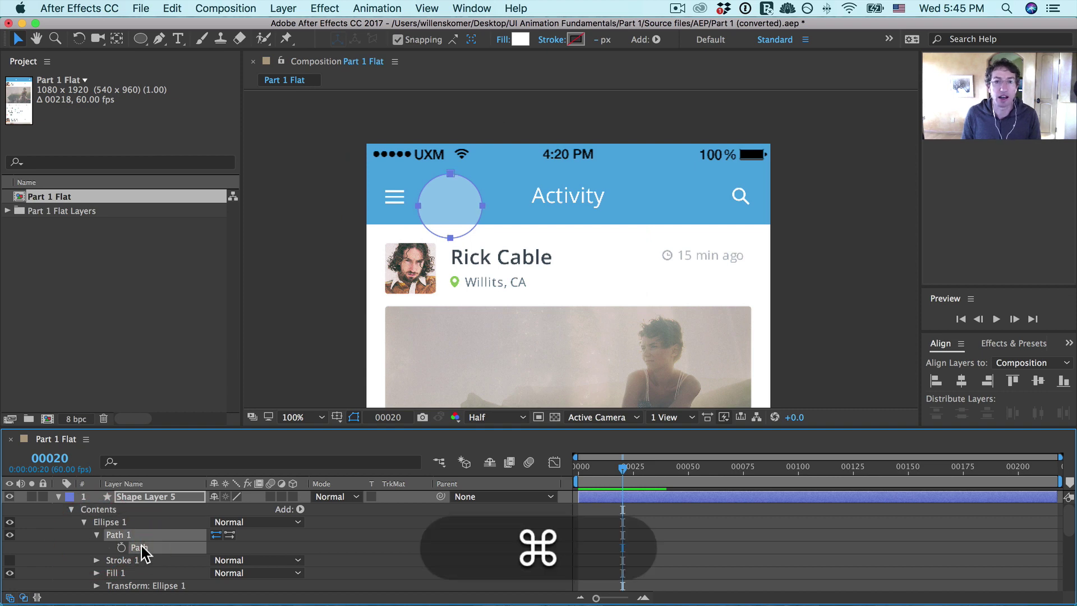
key("super+c")
left_click(115, 533, "super")
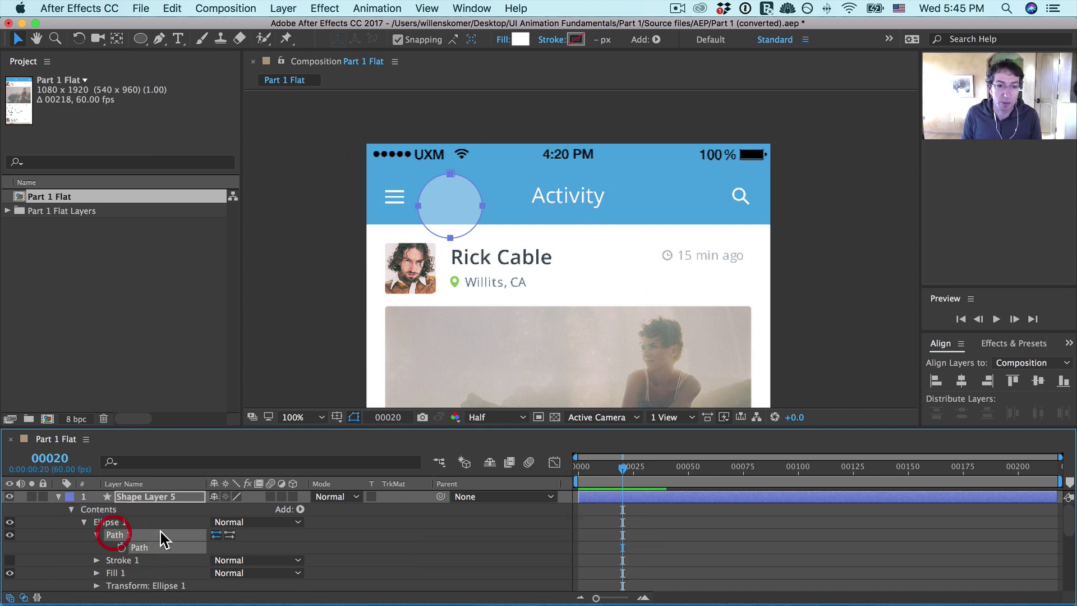
left_click(120, 547)
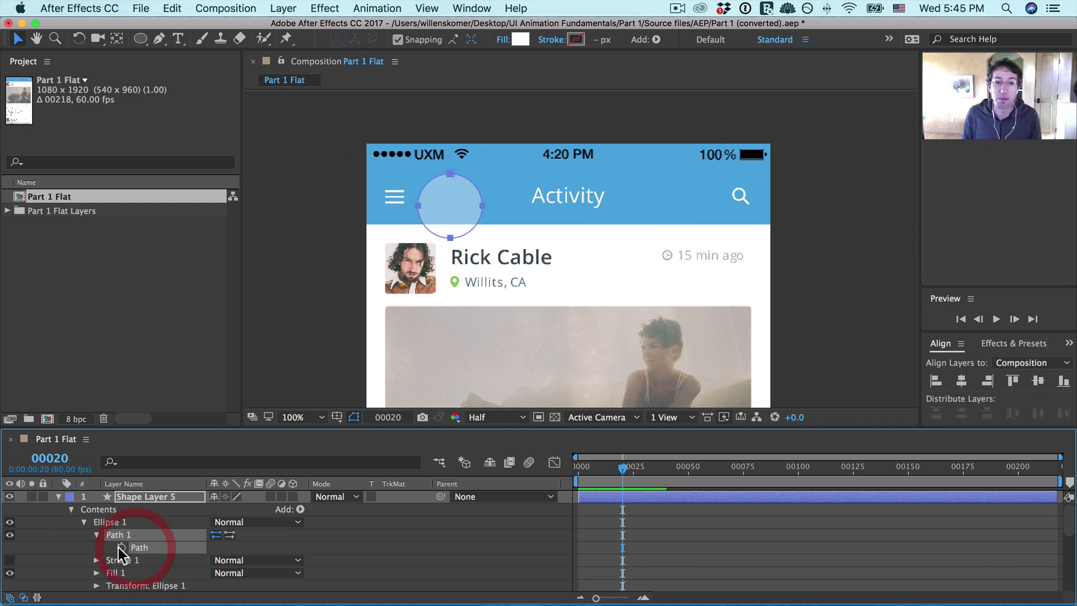
key("super+c")
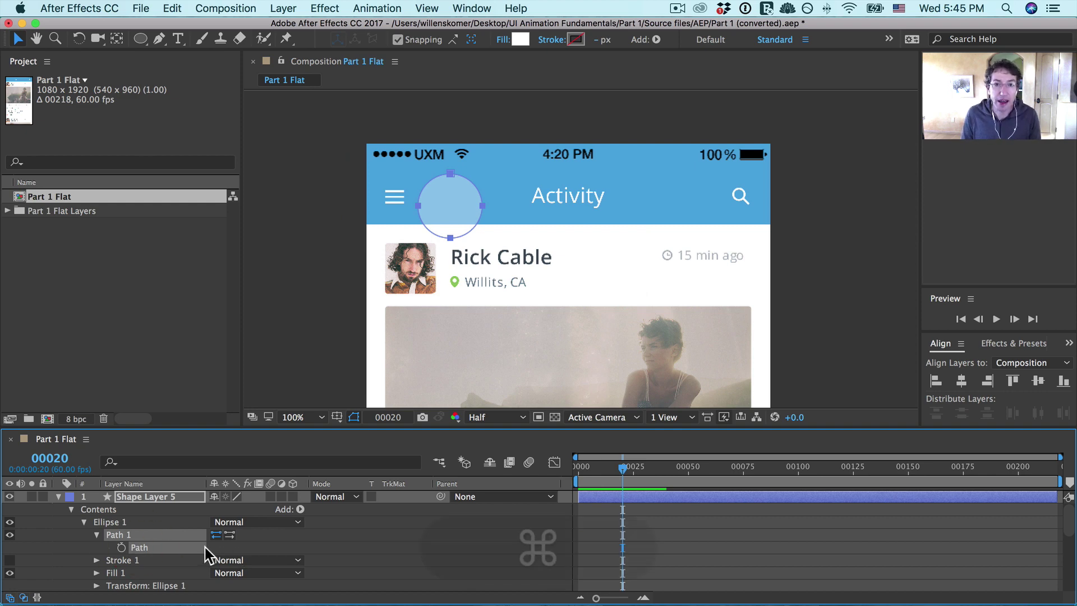
Step: Add a new mask to Shape Layer 5
left_click(283, 8)
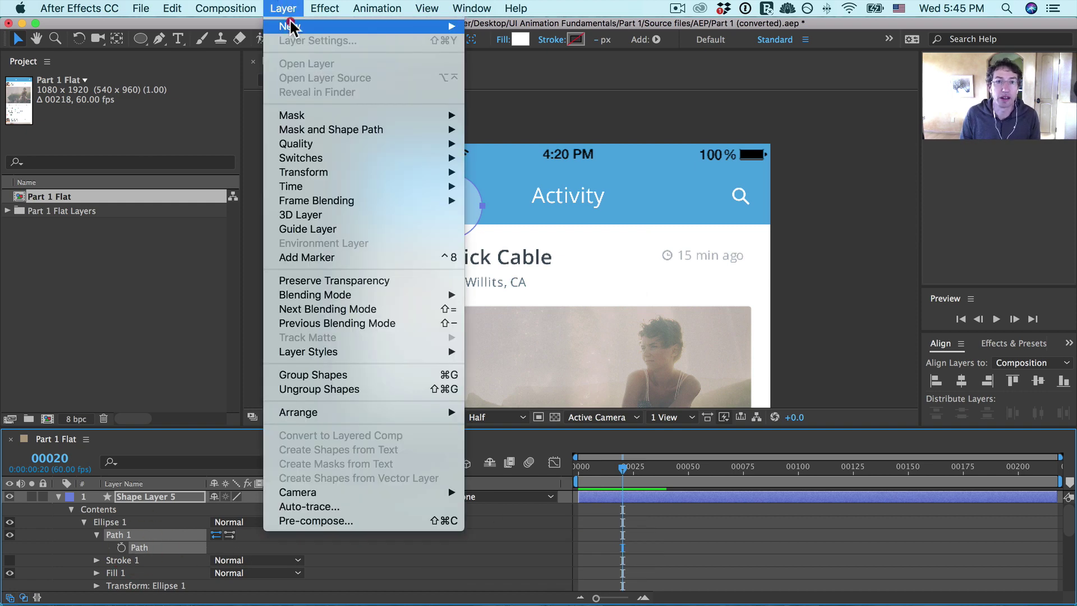
mouse_move(290, 27)
left_click(518, 74)
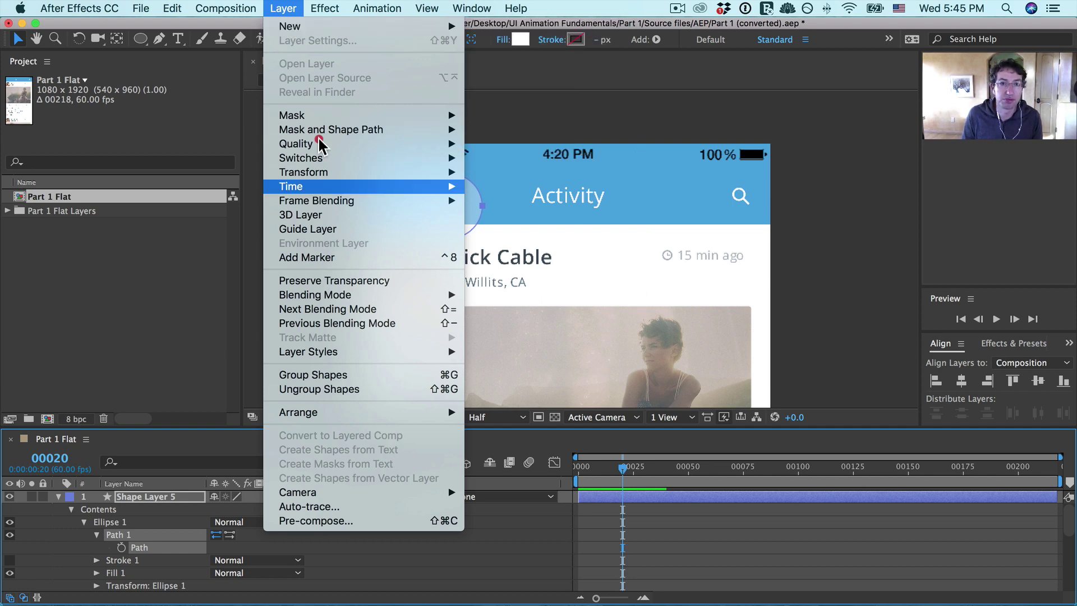
mouse_move(320, 116)
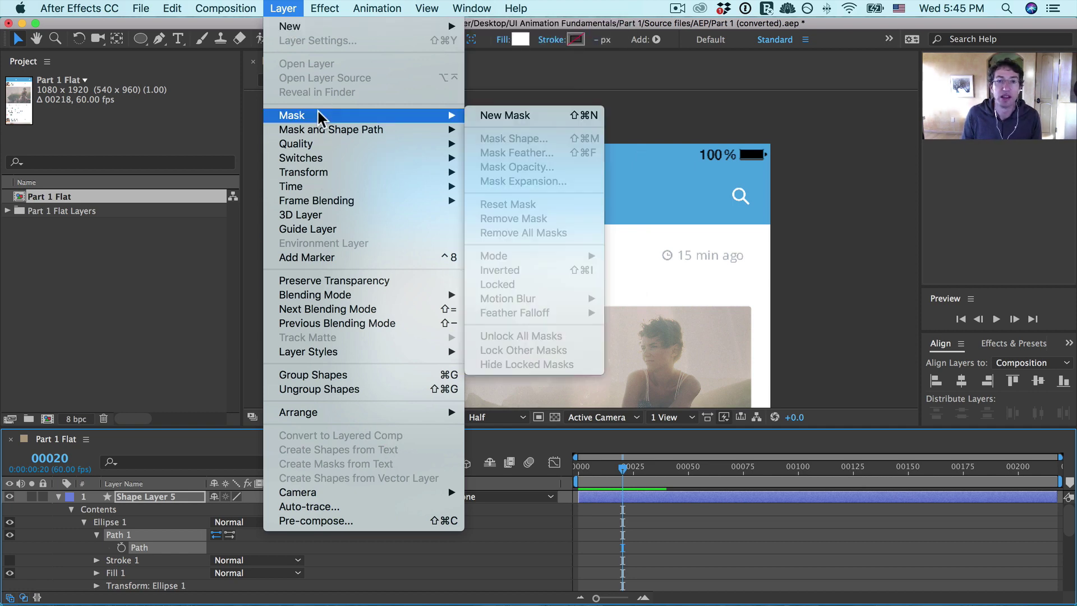
left_click(503, 116)
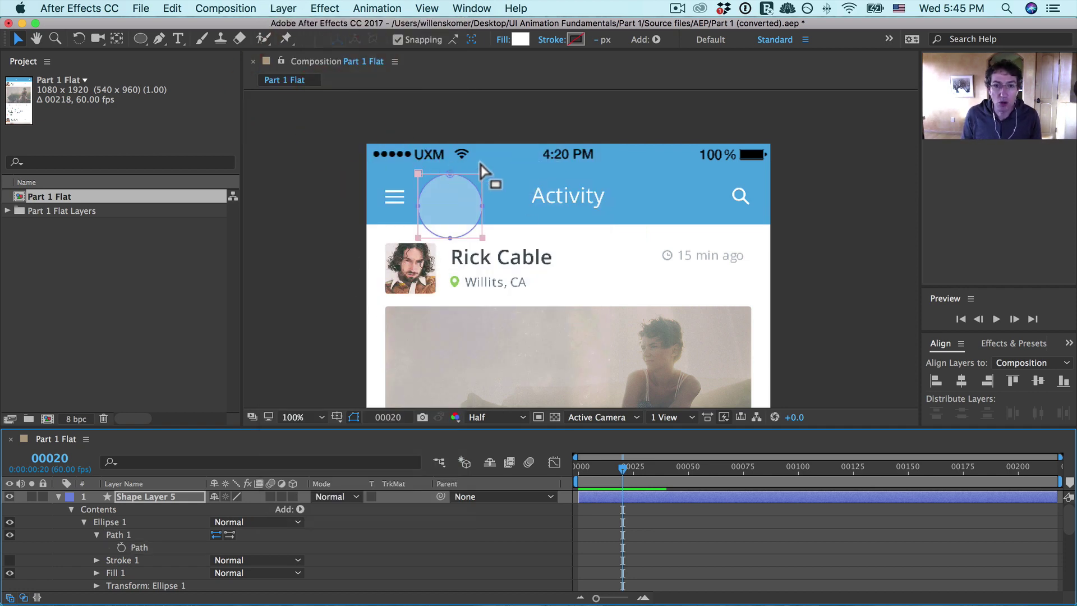
Step: Reveal Mask 1 of Shape Layer 5 and paste the copied circle path into its Mask Path
scroll(166, 567, "down", 3)
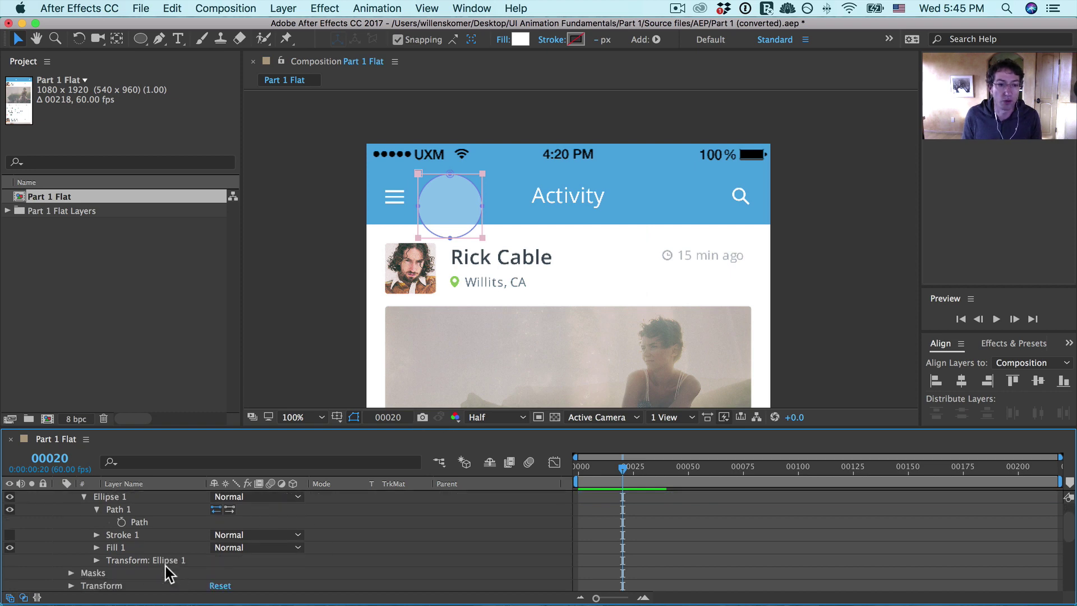
scroll(130, 536, "down", 2)
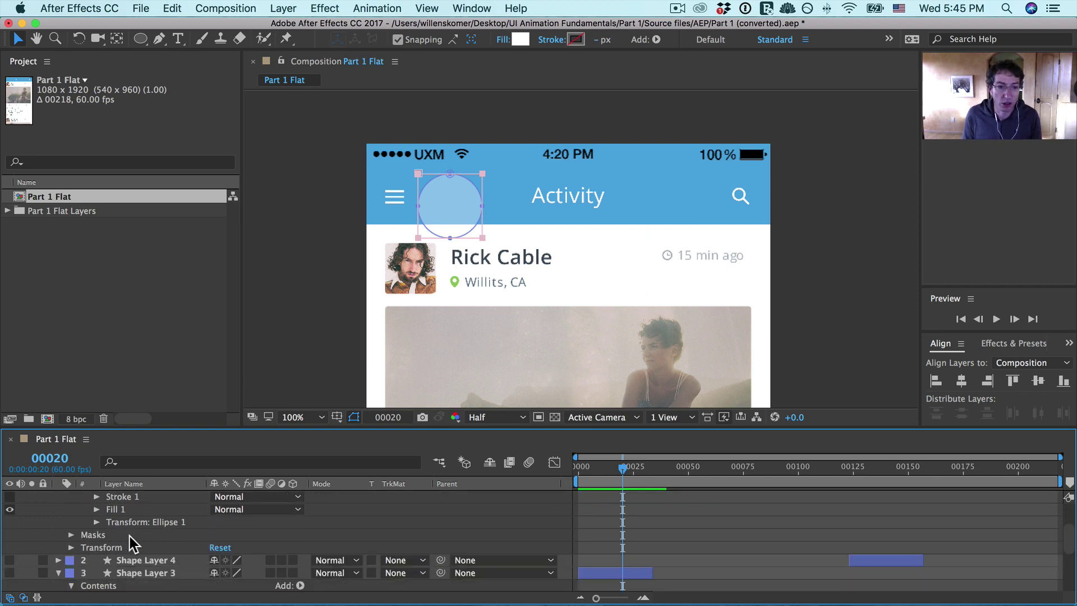
left_click(93, 534)
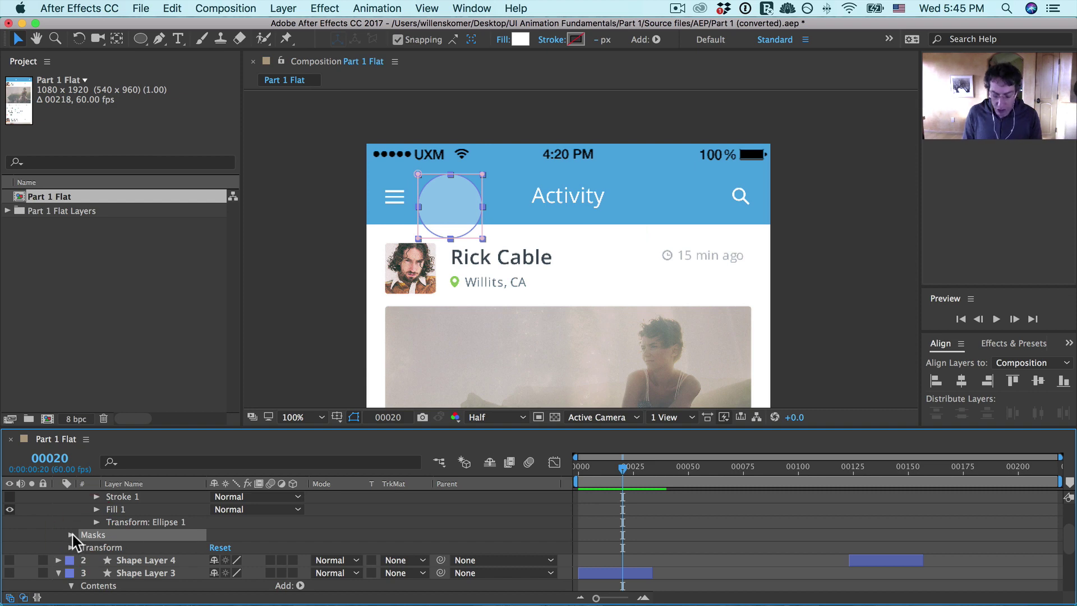
key("m")
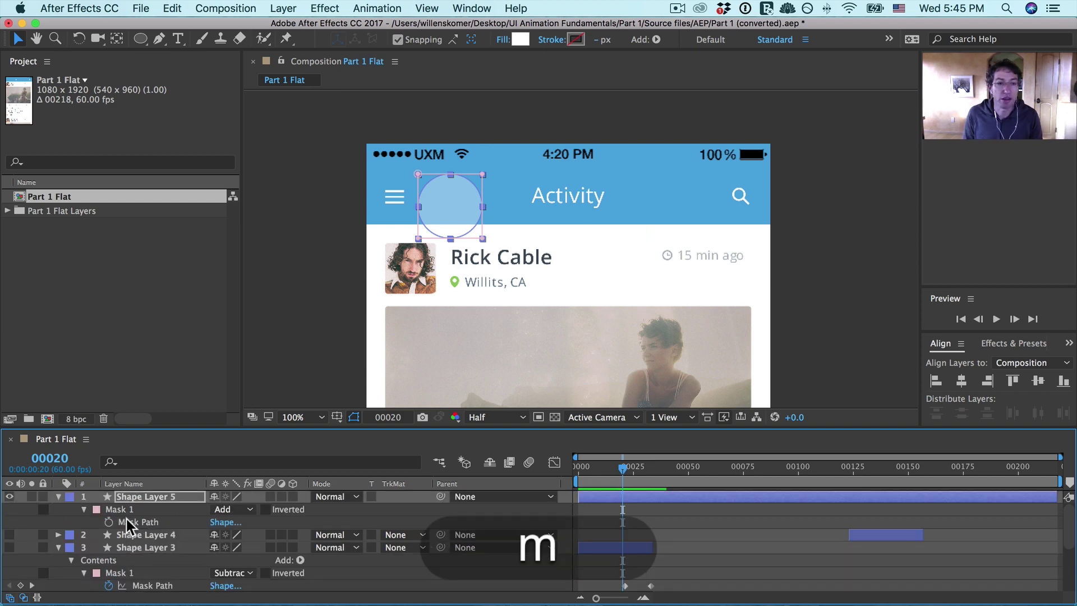
left_click(127, 521)
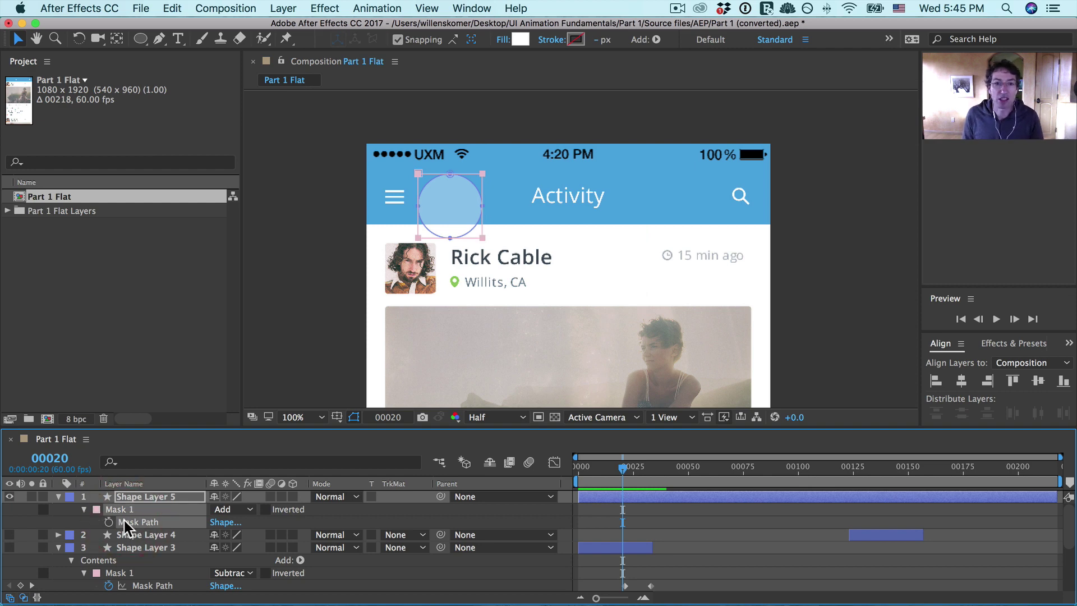
key("super+v")
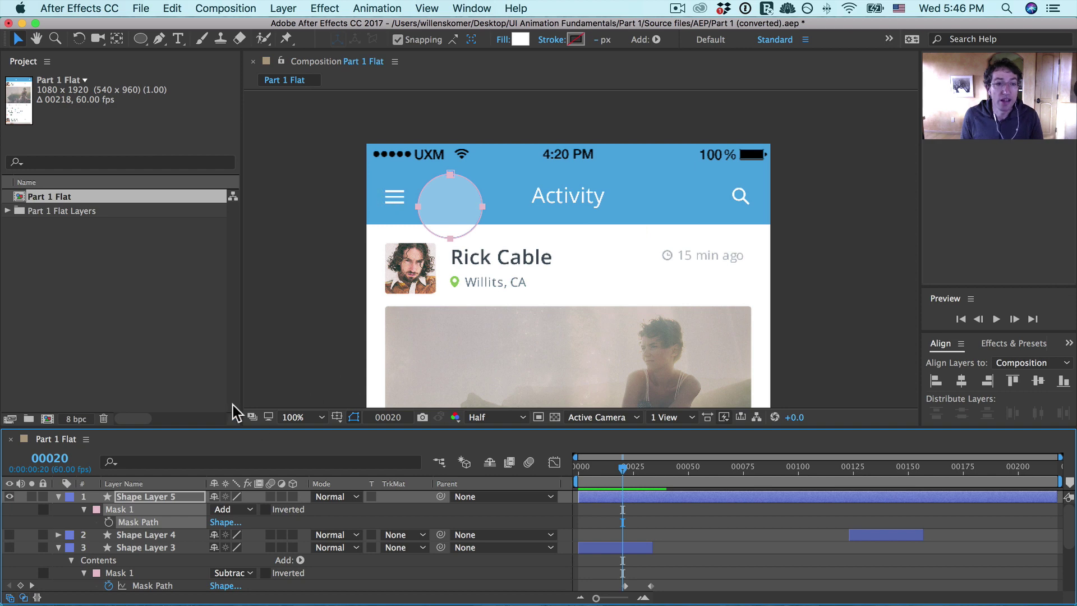
Step: Select Shape Layer 5 and examine where its anchor point lies relative to the circle, viewing the composition at 50%
left_click(671, 509)
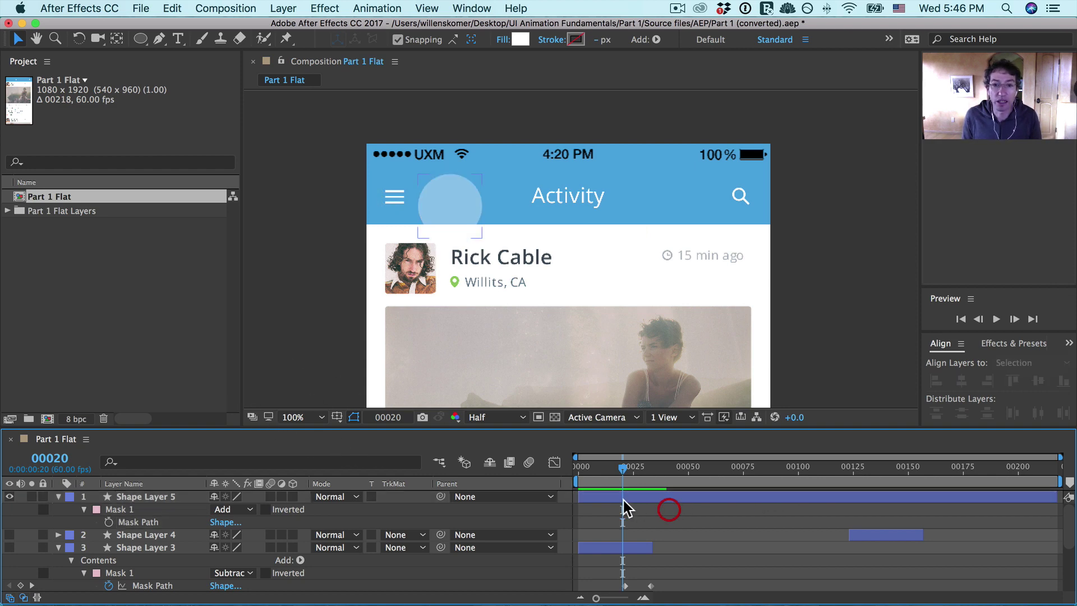
left_click(617, 497)
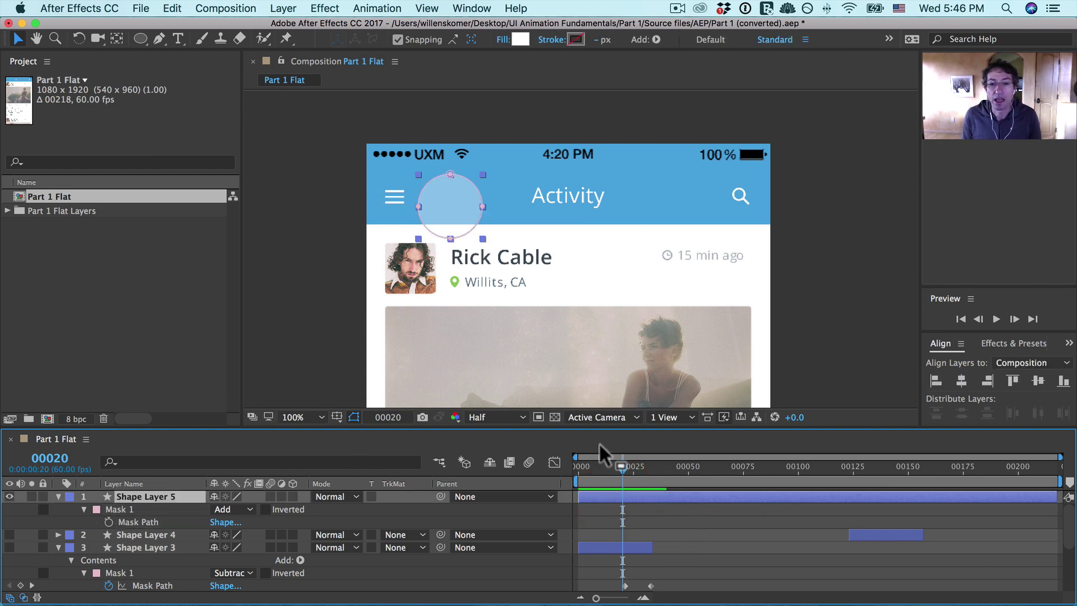
key("space")
left_click_drag(614, 308, 587, 152)
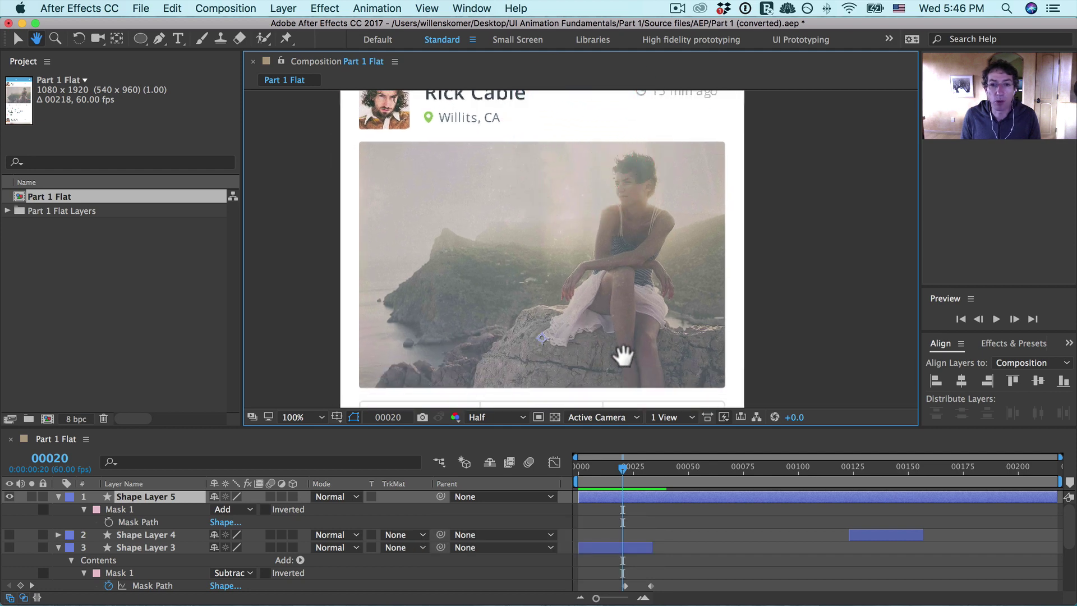
key("comma")
left_click_drag(508, 271, 429, 303)
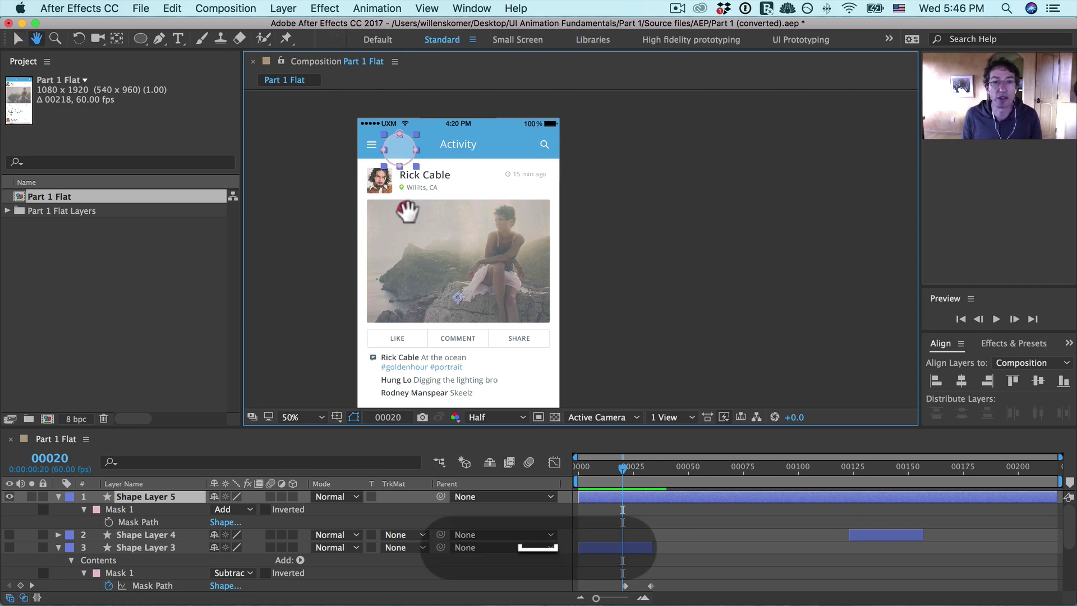
left_click_drag(409, 211, 431, 228)
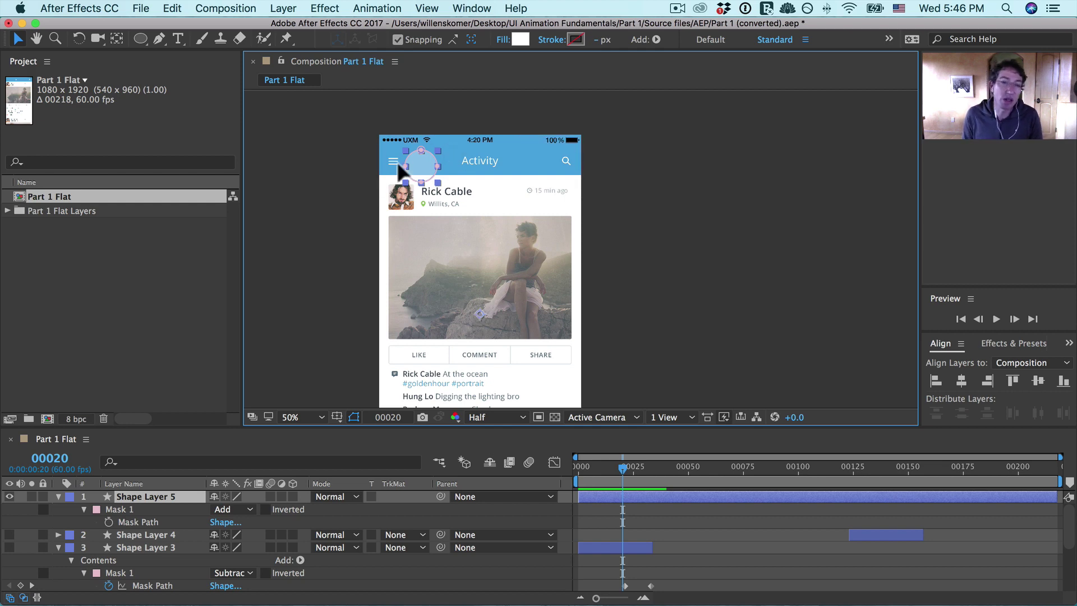
left_click(614, 501)
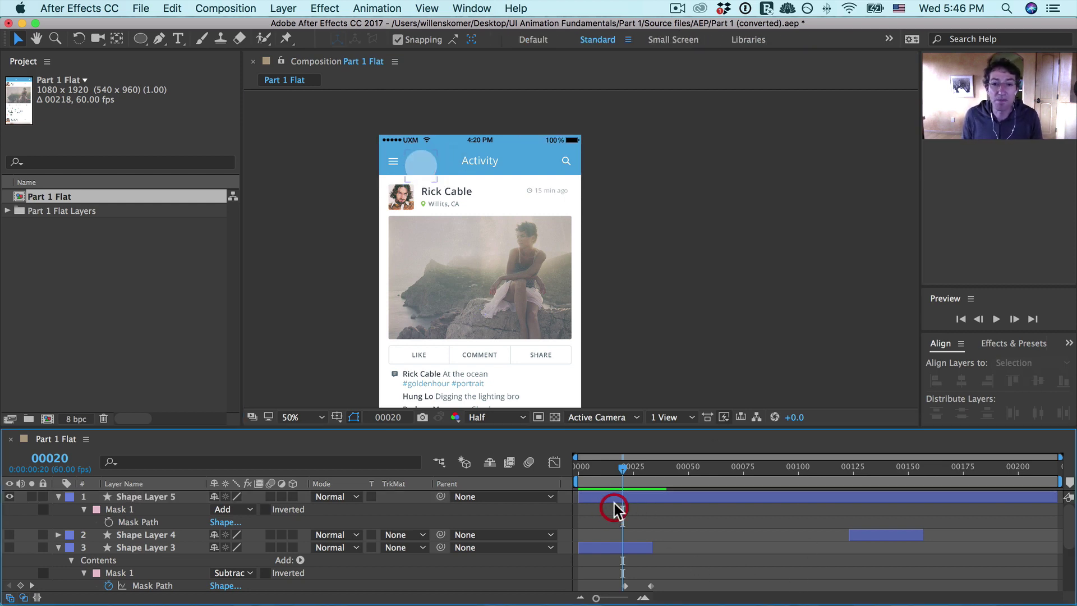
left_click(617, 497)
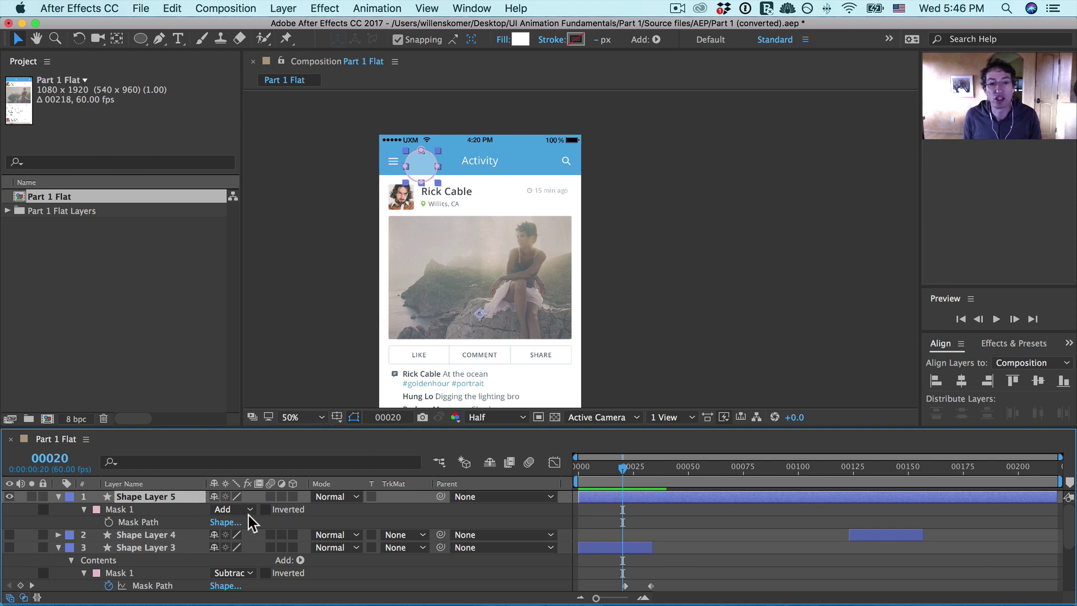
Step: Show Shape Layer 5's Scale property, try scaling the circle about its off-centre anchor point, and undo the change
key("s")
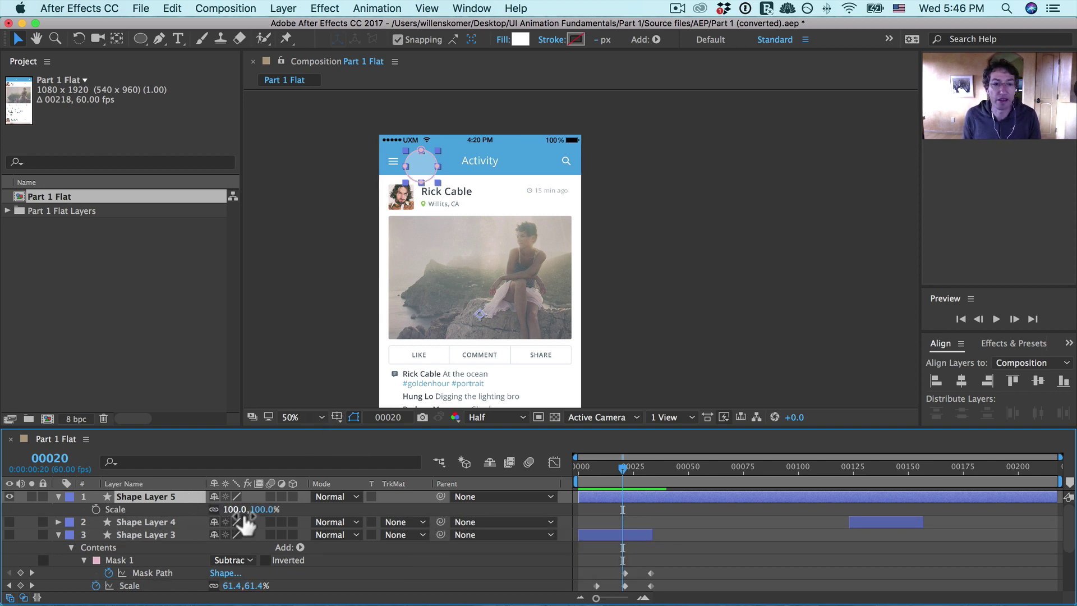
mouse_move(235, 509)
left_mouse_down()
mouse_move(265, 507)
mouse_move(221, 508)
mouse_move(263, 509)
mouse_move(247, 514)
left_mouse_up()
key("super+z")
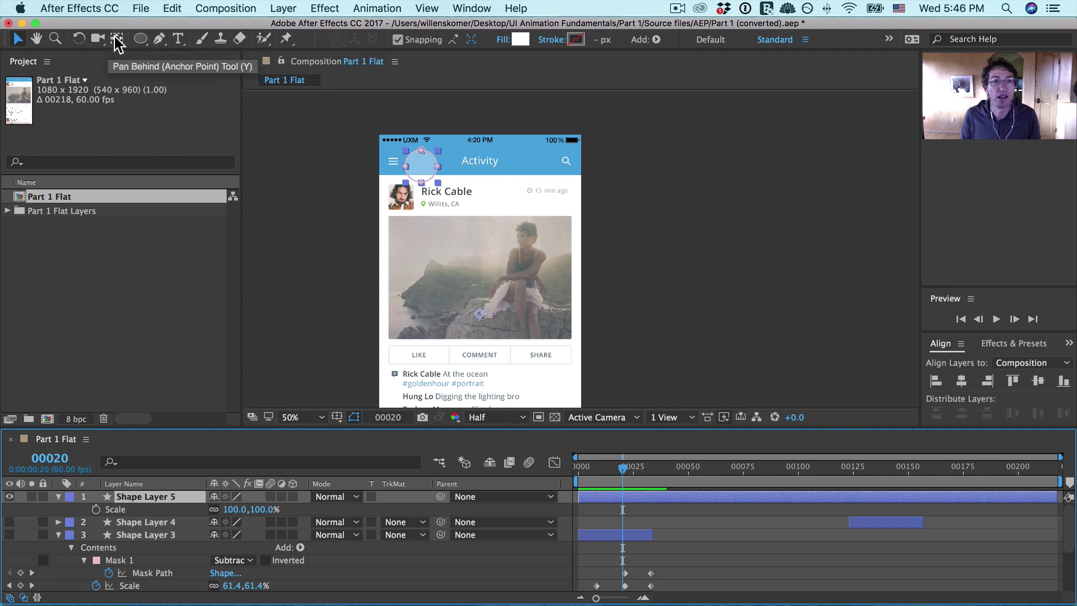
Step: Center Shape Layer 5's anchor point within the circle
left_click(116, 38)
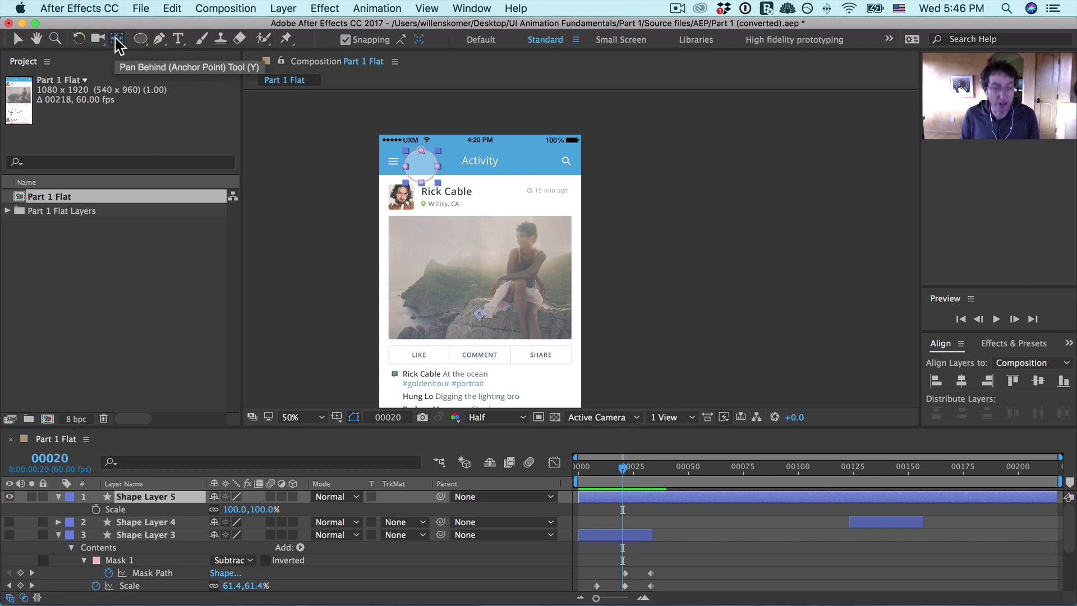
key("super")
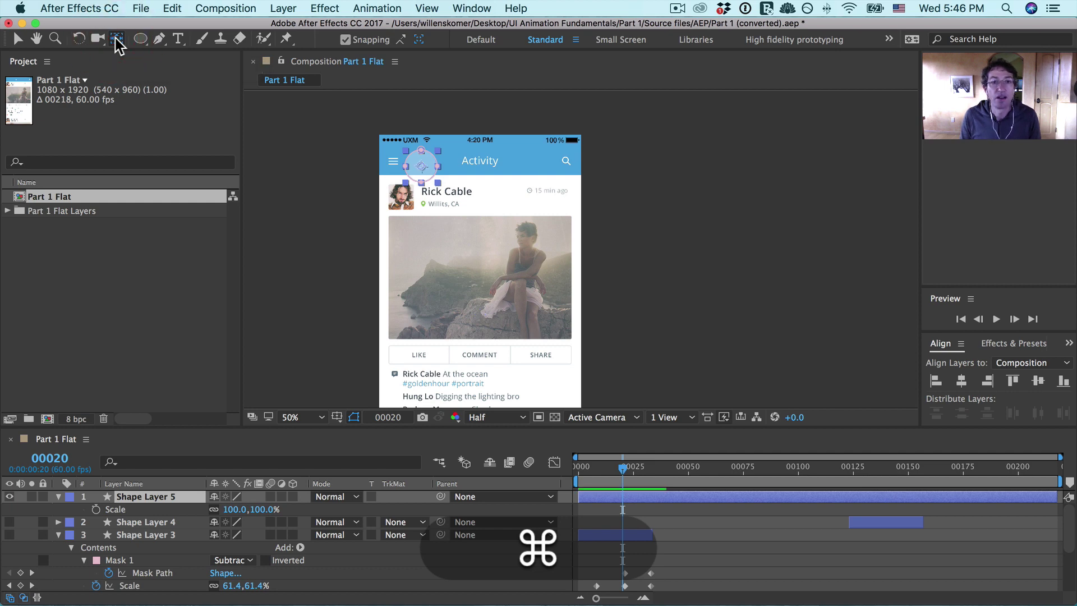
key("super+alt+Home")
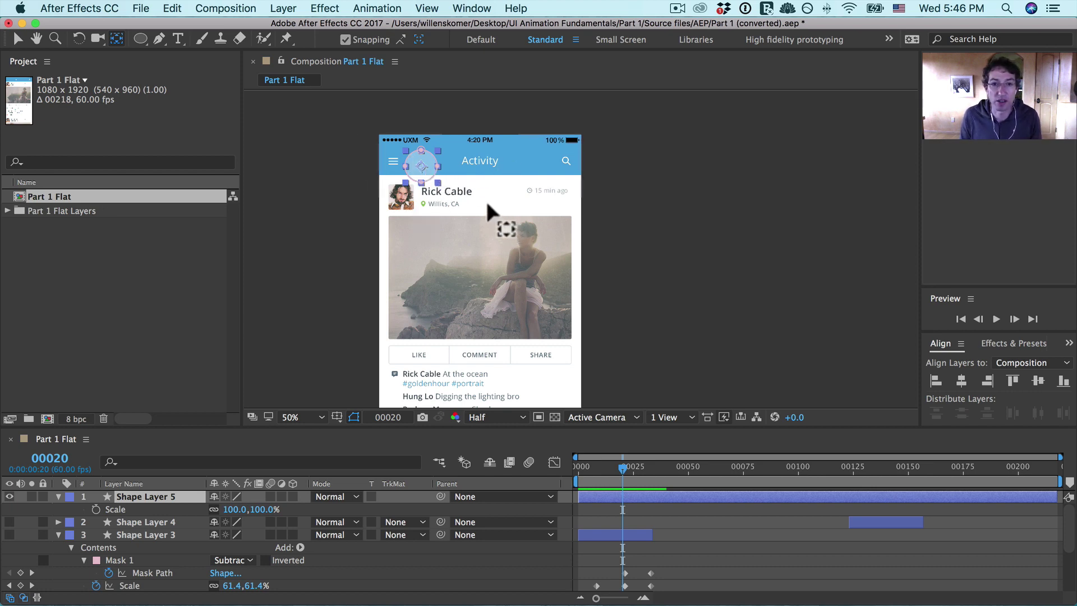
Step: Move the Shape Layer 5 circle over the menu icon in the header using the Selection tool and nudges
key("shift+super+a")
key("shift+super+v")
left_click(419, 170)
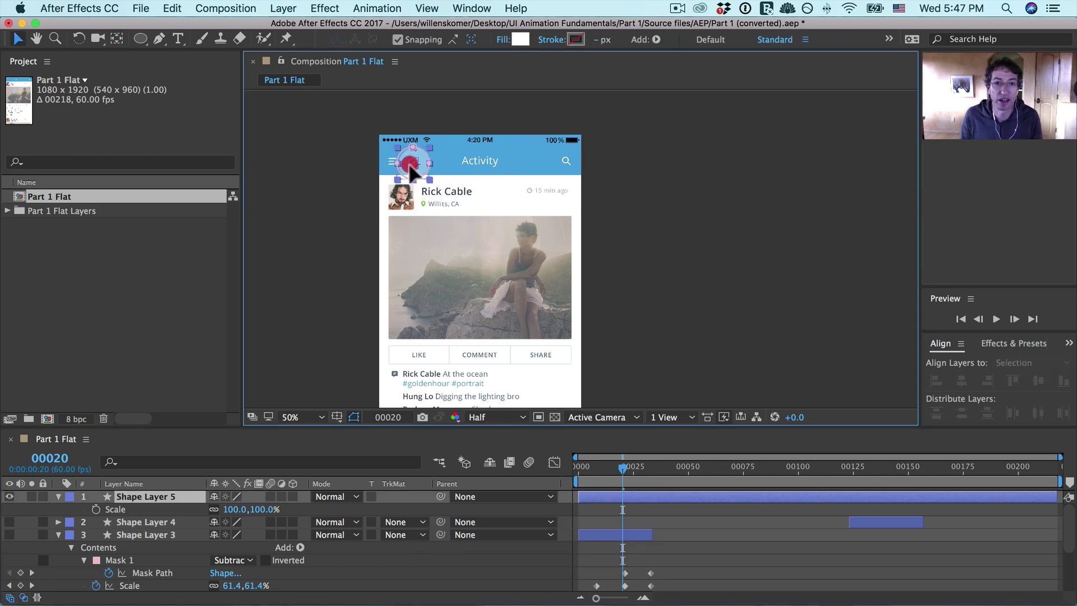
key("shift+Left")
key("shift+Left")
key("shift+Left")
key("shift+Left")
key("shift+Left")
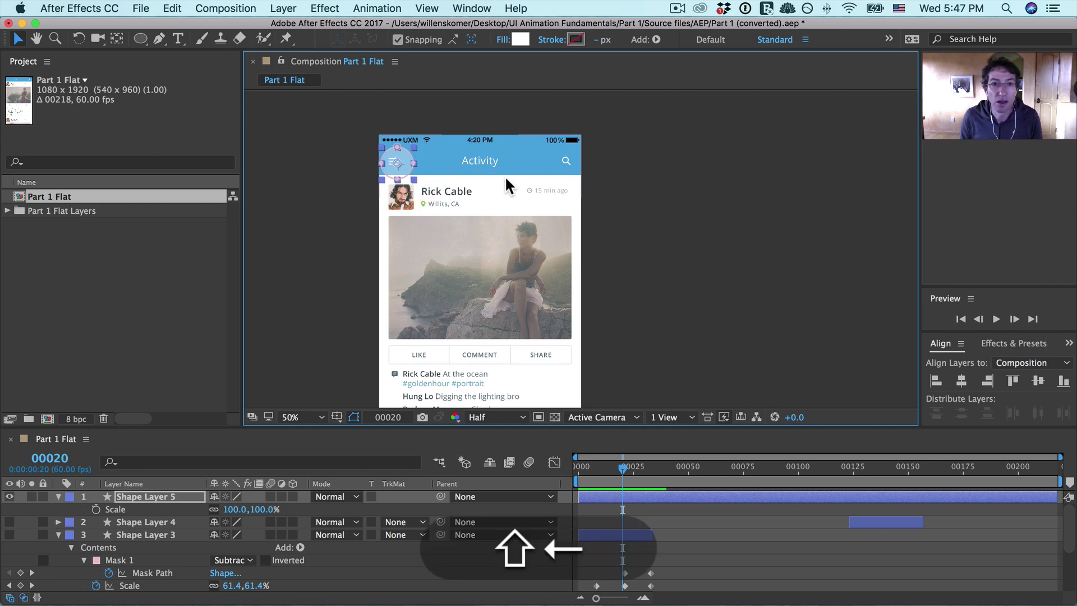
Step: Set the mode of Shape Layer 5's Mask 1 to Subtract at frame 15
scroll(507, 185, "up", 2)
left_click_drag(486, 180, 508, 269)
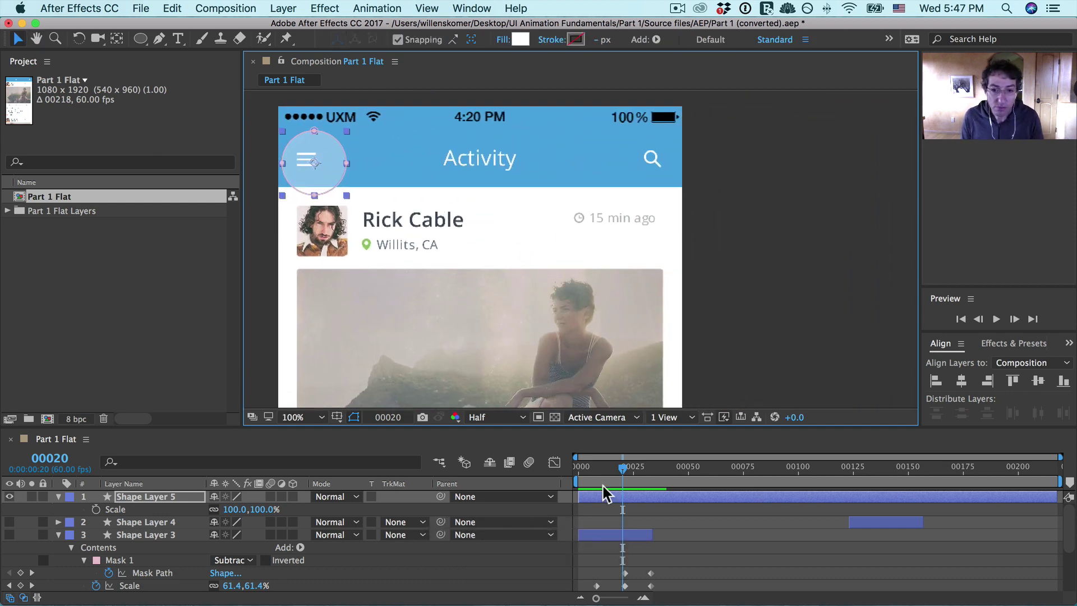
mouse_move(613, 479)
left_mouse_down()
mouse_move(598, 470)
mouse_move(611, 466)
left_mouse_up()
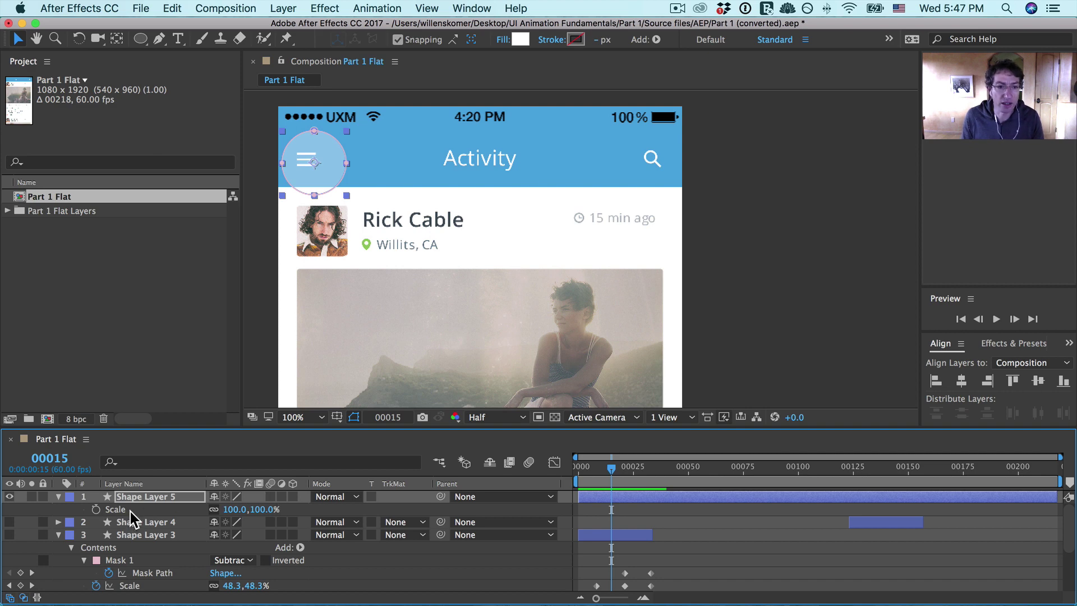
key("m")
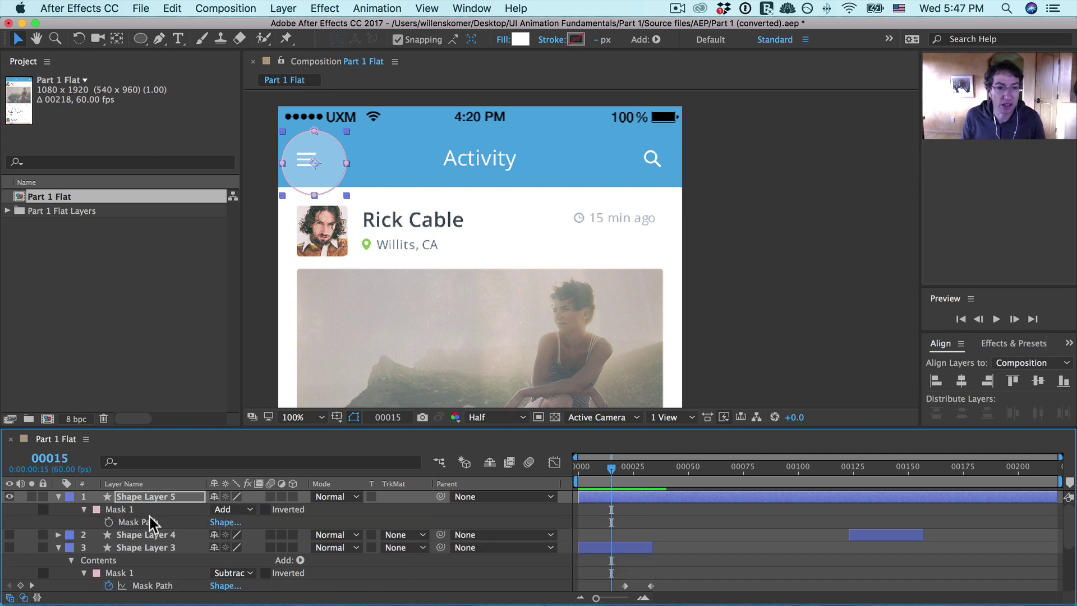
left_click(231, 510)
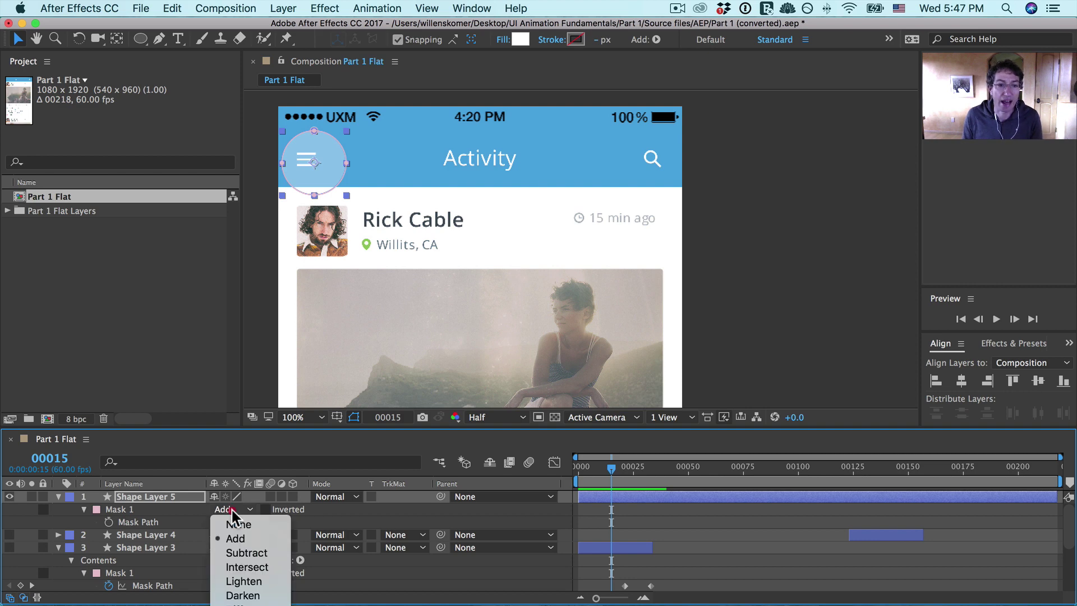
left_click(247, 553)
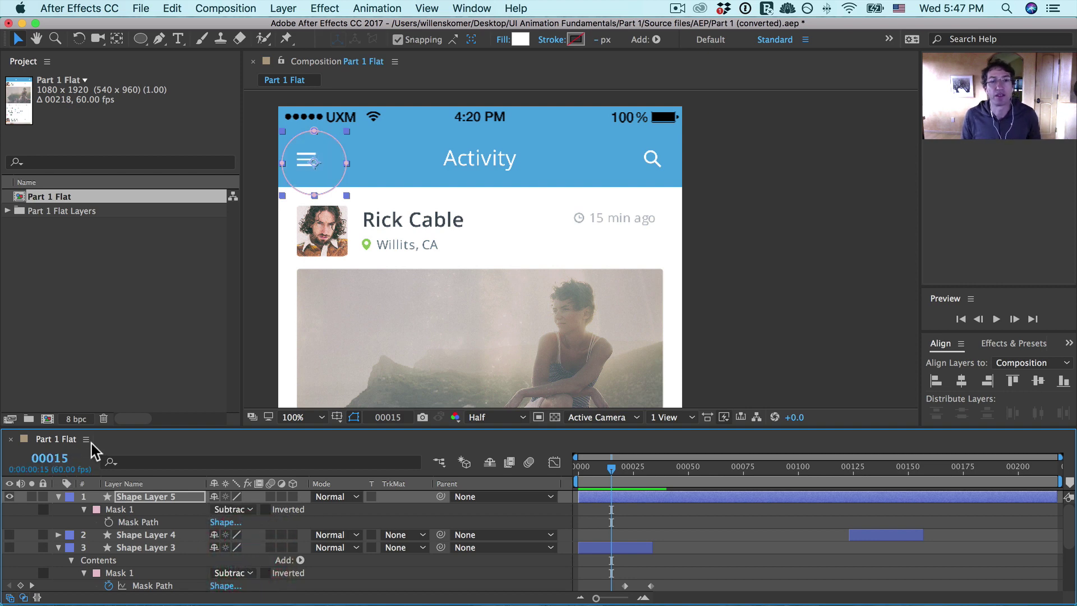
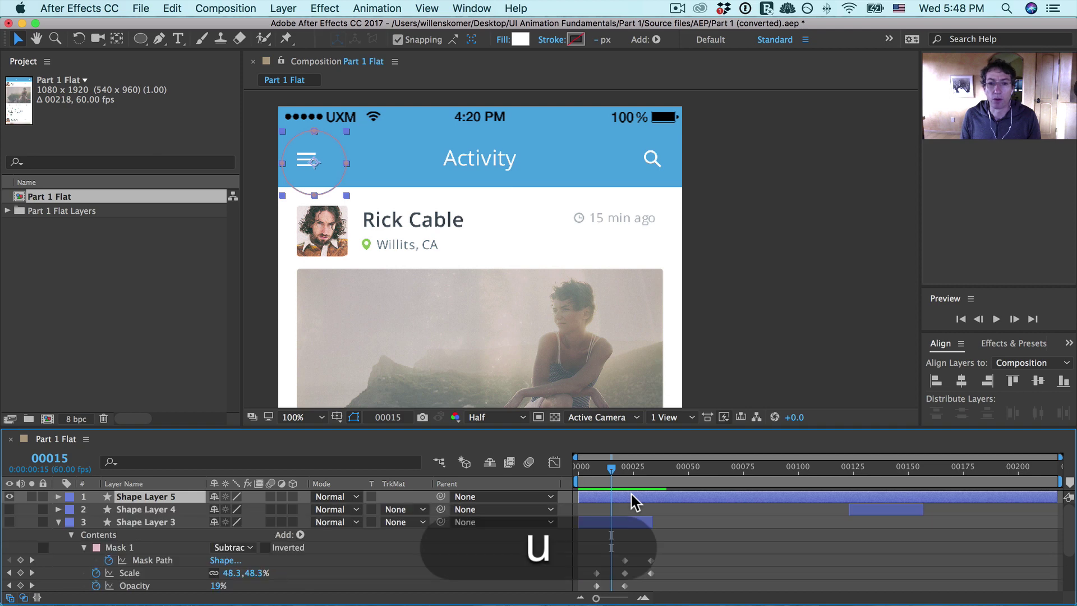
Step: Copy Shape Layer 5's Mask Path, Scale and Opacity keyframes from frame 5 and paste them at frames 16 and 28
key("u")
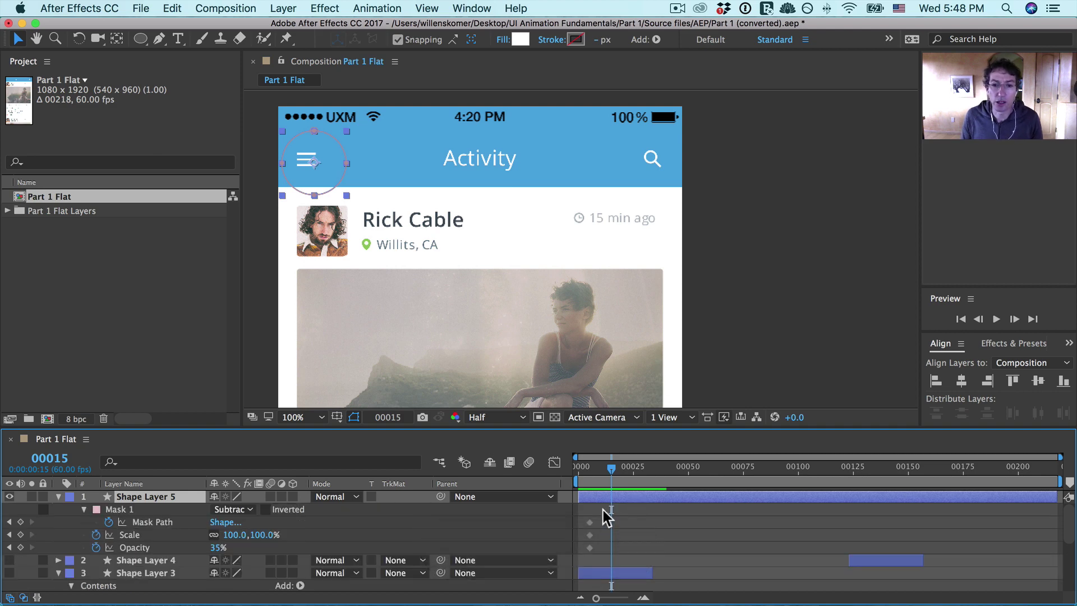
left_click_drag(604, 510, 580, 564)
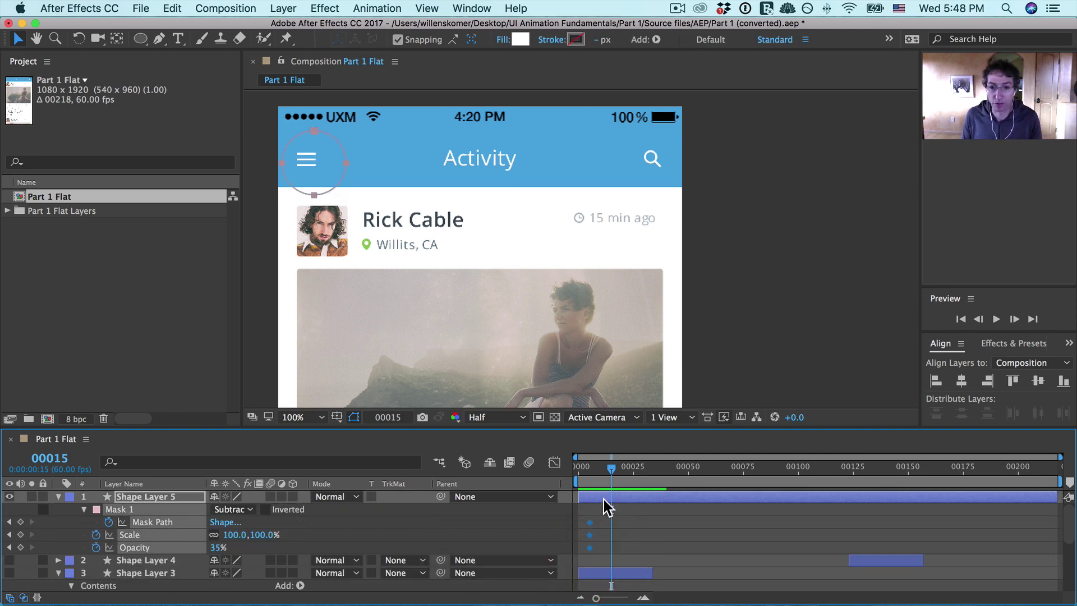
key("u")
key("u")
left_click_drag(604, 506, 576, 562)
key("super")
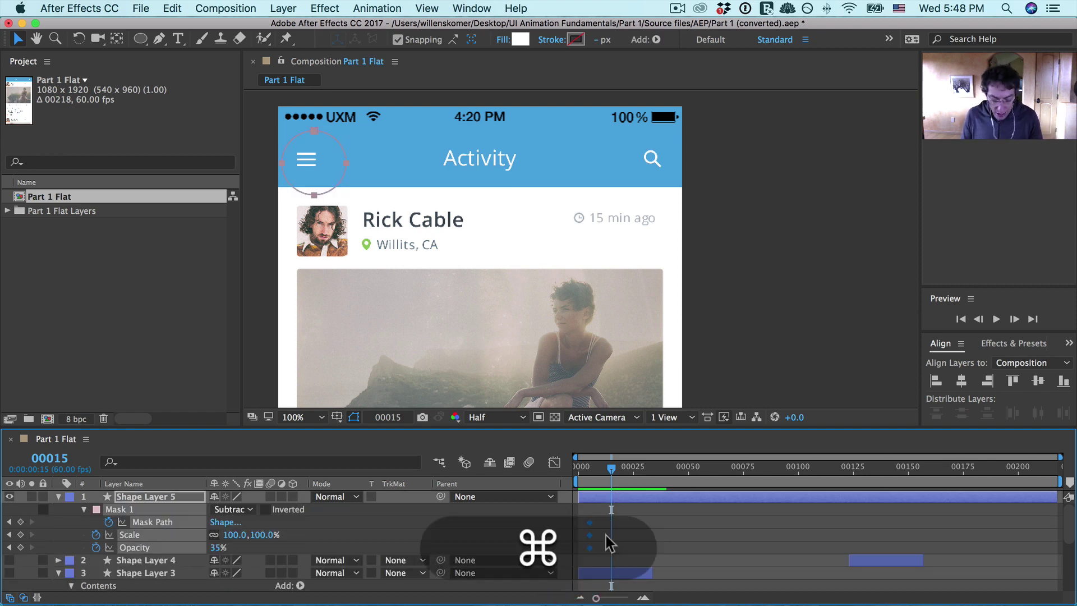
key("super+c")
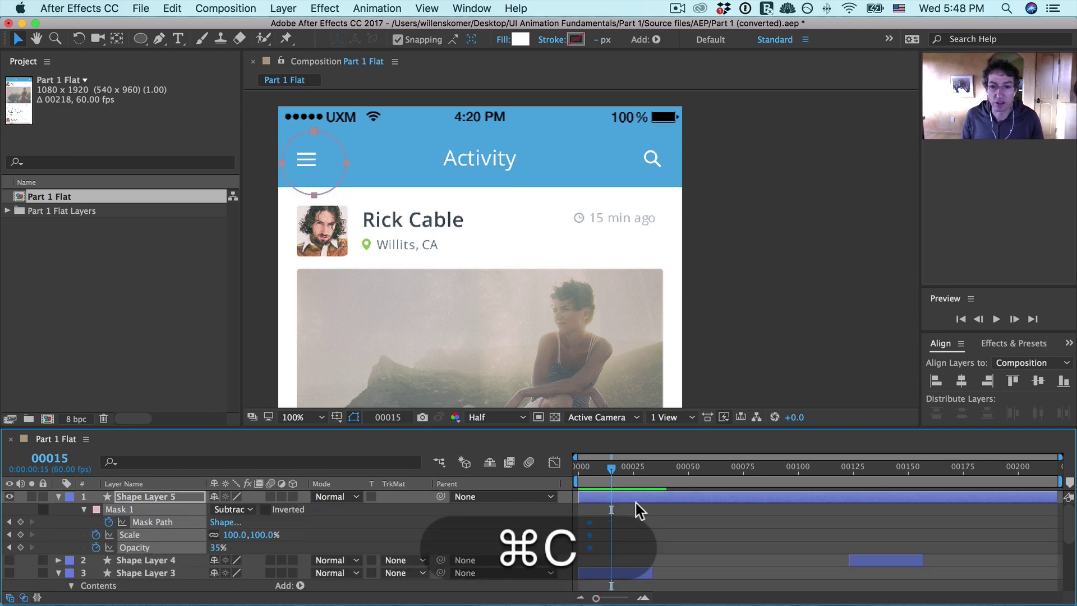
left_click_drag(615, 465, 640, 467)
key("super+v")
key("super+v")
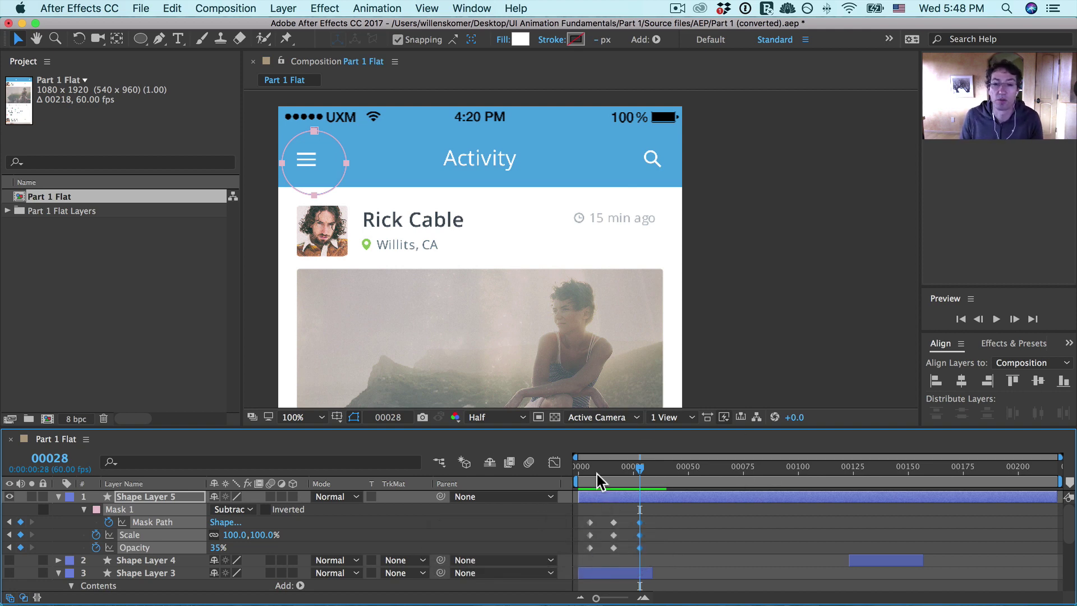
Step: Return to frame 5 and set Shape Layer 5's Opacity keyframe there to 0%
left_click_drag(597, 550, 610, 520)
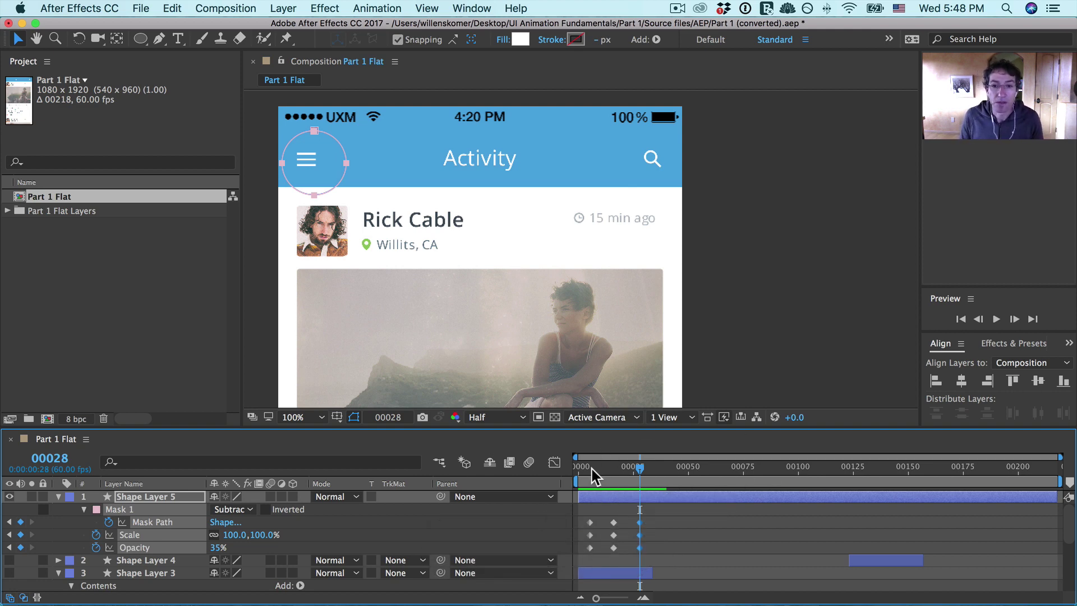
mouse_move(593, 470)
left_mouse_down()
mouse_move(584, 470)
mouse_move(618, 470)
mouse_move(585, 472)
left_mouse_up()
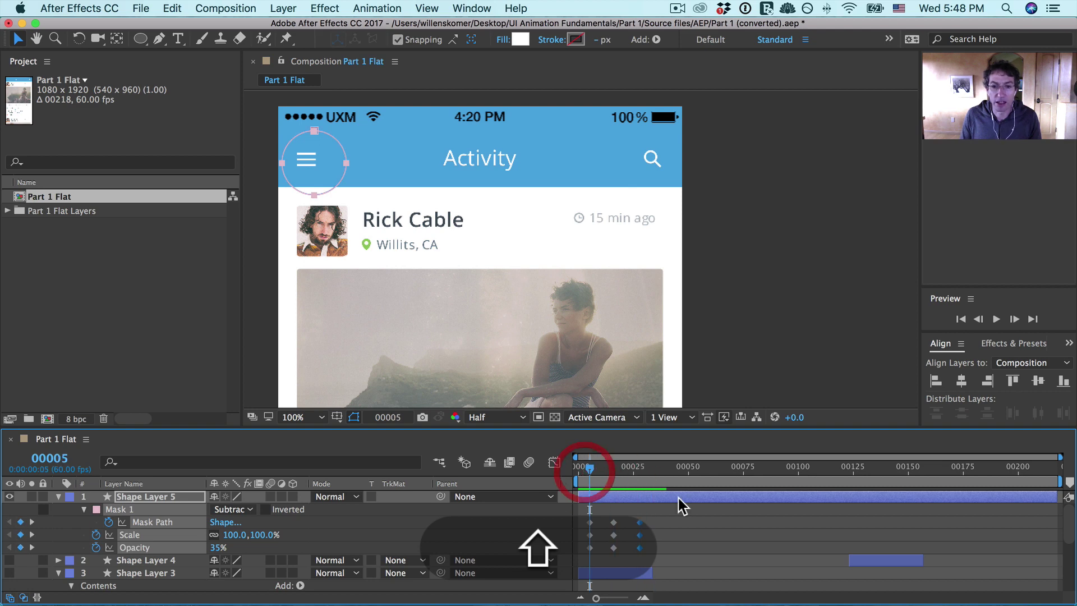
key("j")
key("k")
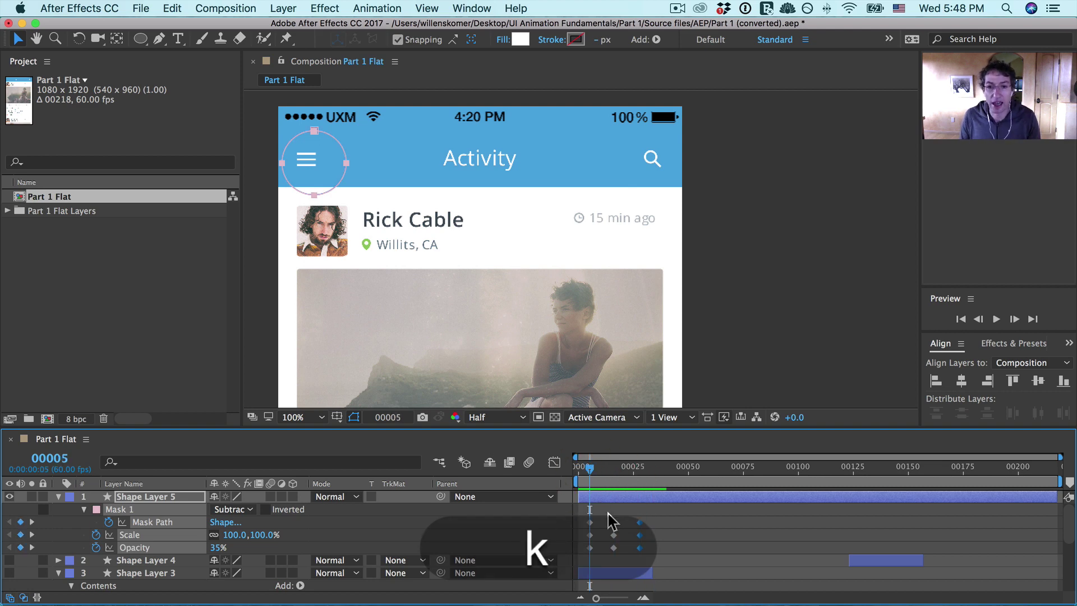
key("j")
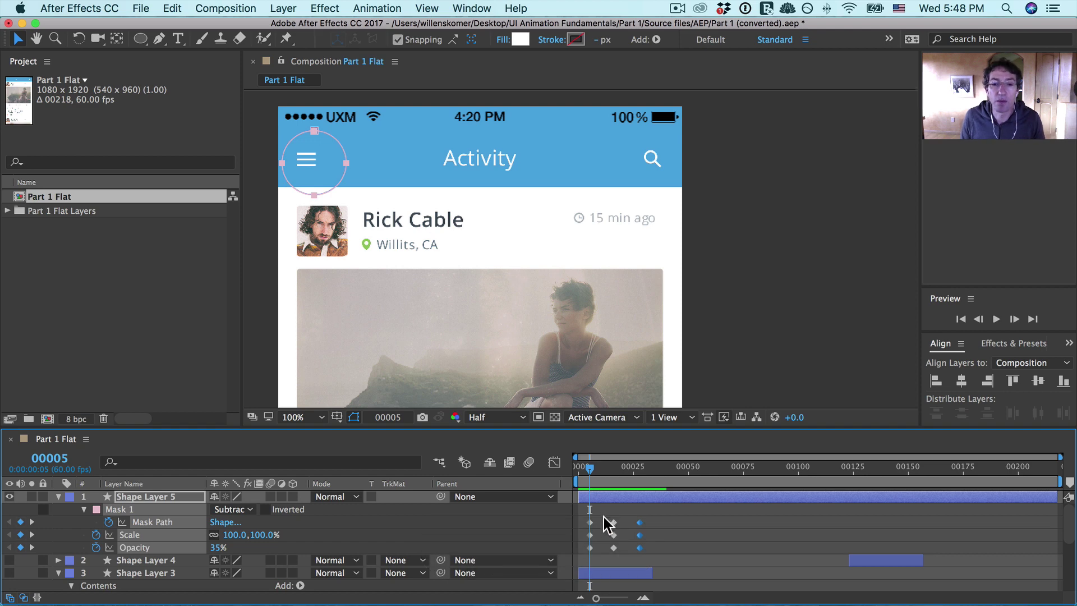
double_click(589, 547)
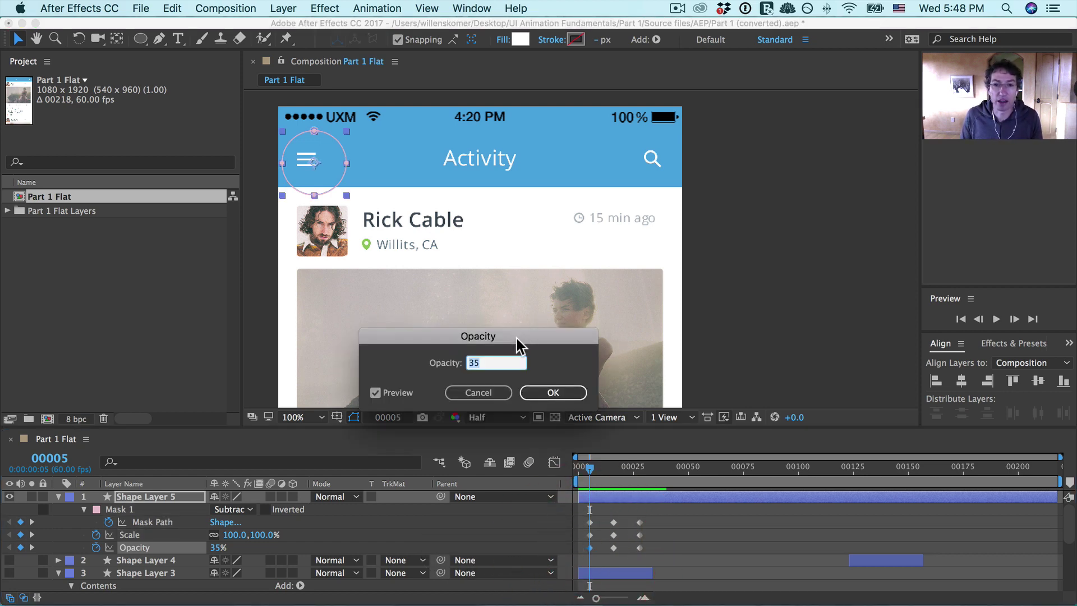
left_click_drag(517, 339, 561, 386)
type("0")
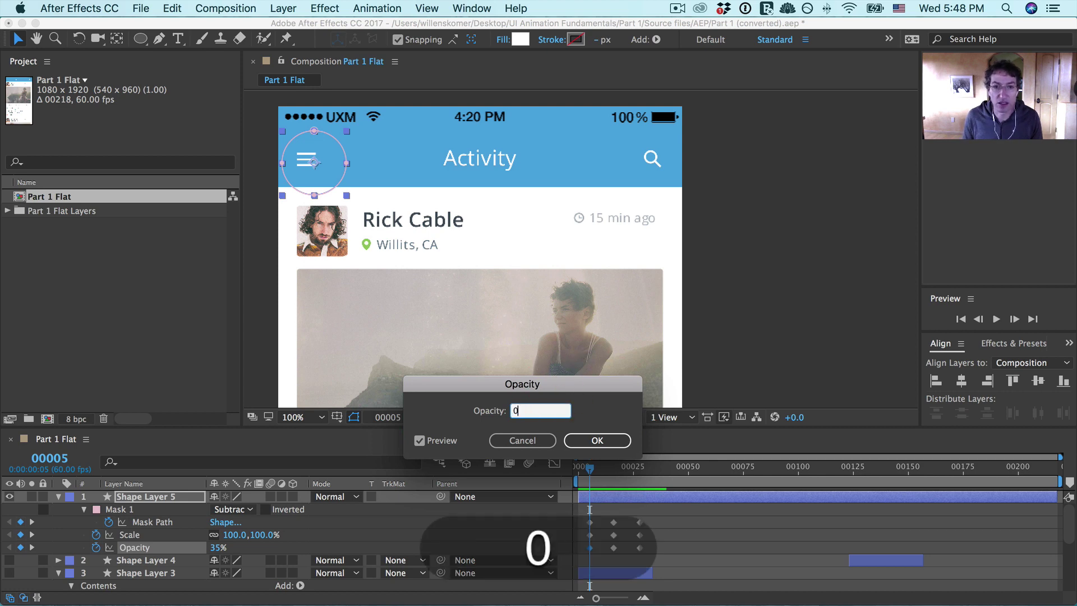
key("Return")
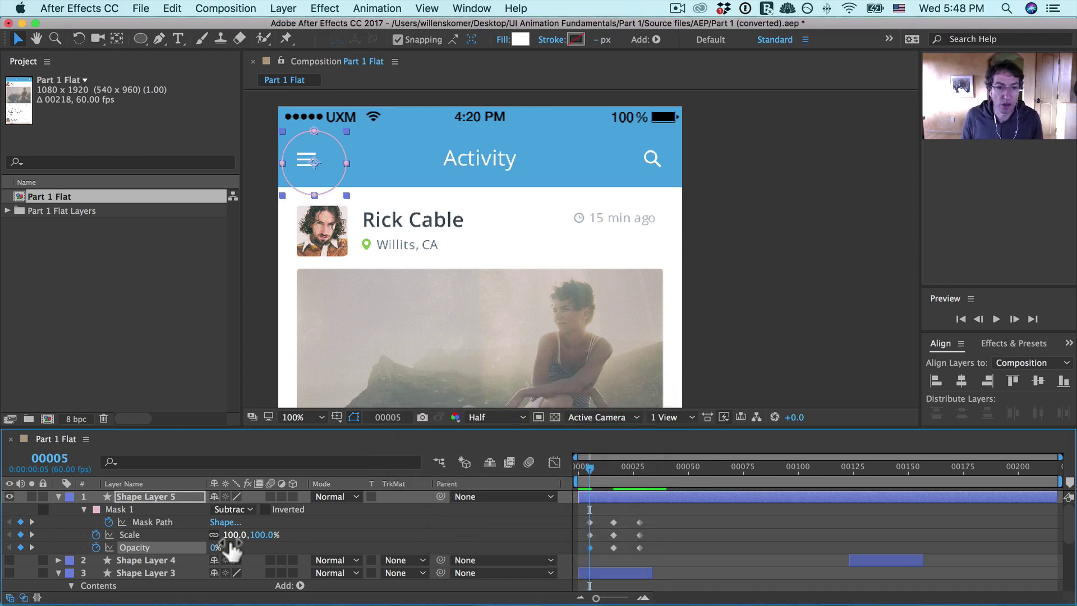
Step: Reduce Shape Layer 5's Scale at frame 5 to 38% and delete the Mask Path keyframe on that frame
left_click_drag(229, 535, 183, 538)
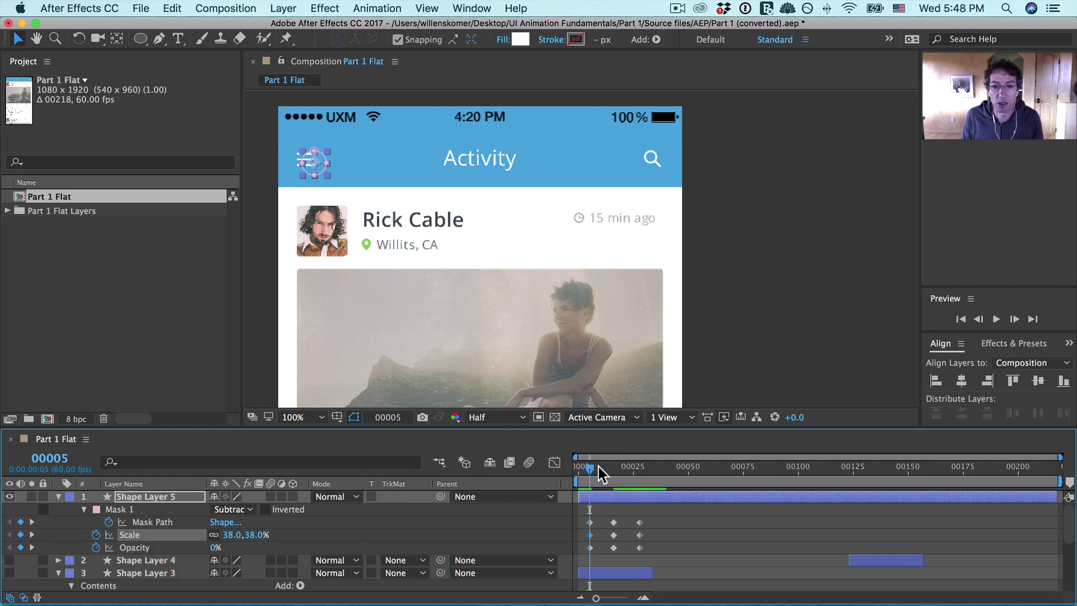
left_click(589, 523)
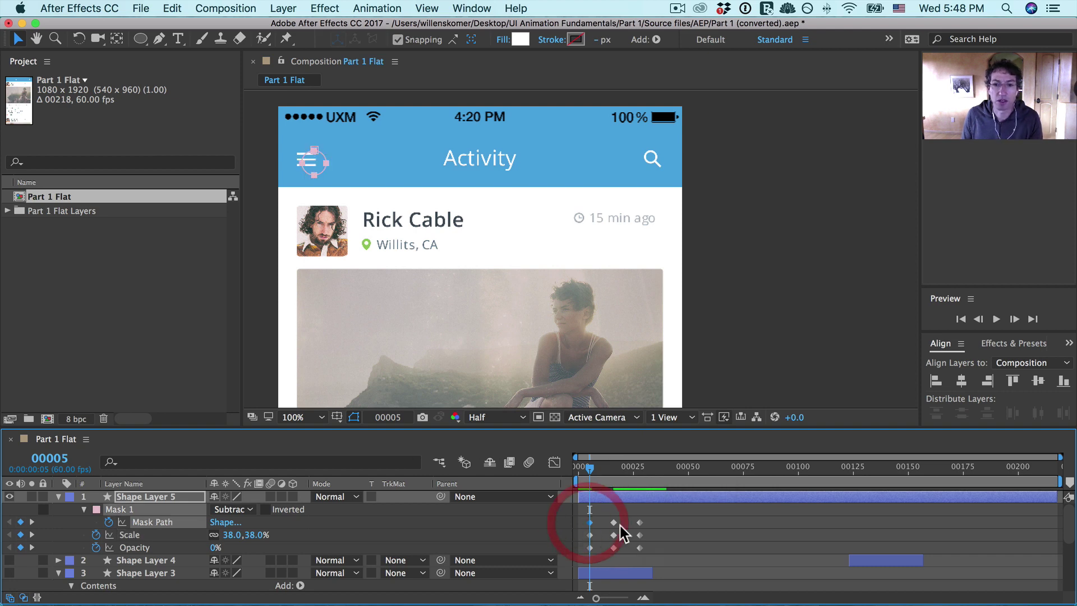
key("BackSpace")
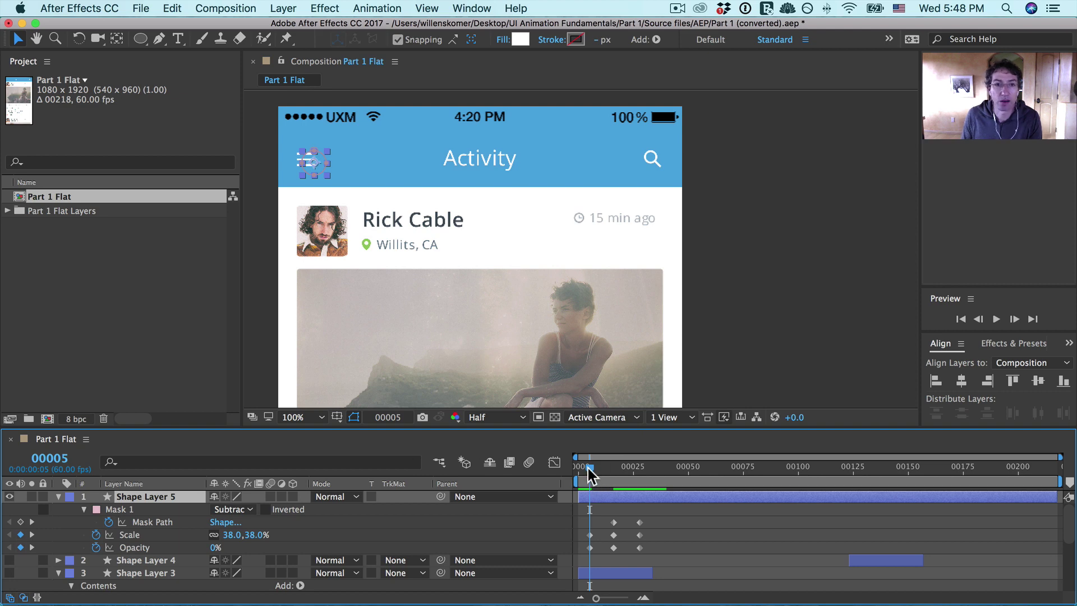
Step: Go to frame 16, select its Mask Path keyframe and scale the circular mask down proportionally about its centre
left_click_drag(588, 468, 608, 473)
key("shift")
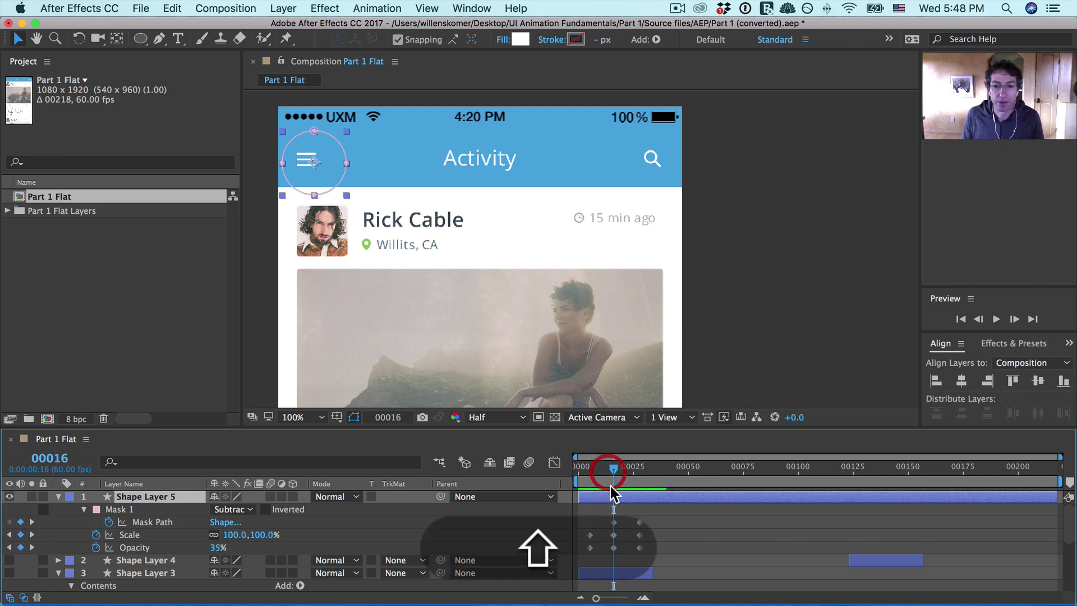
left_click(613, 522)
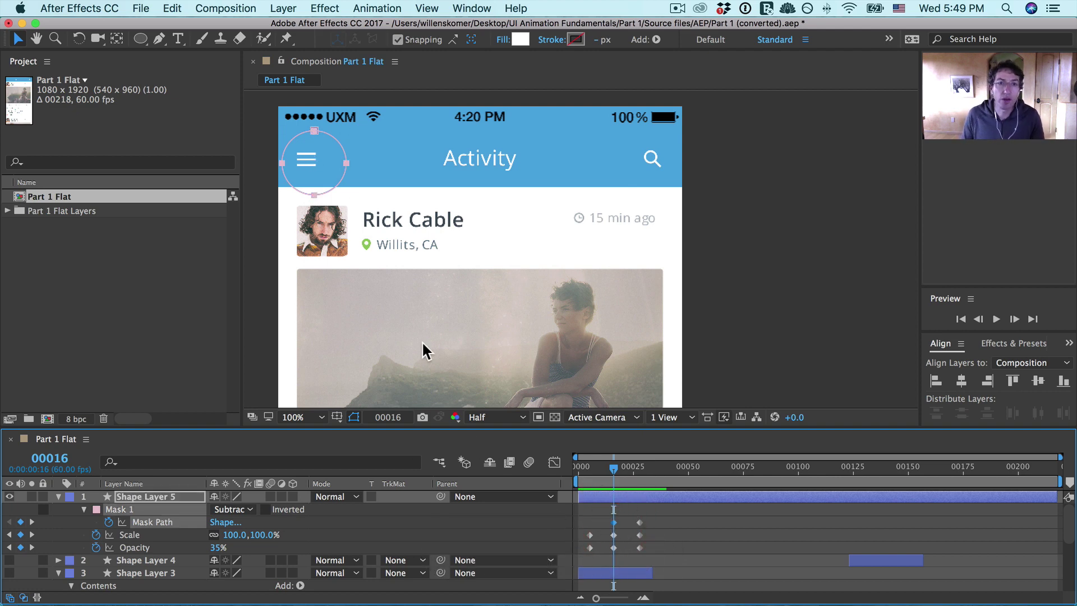
double_click(335, 180)
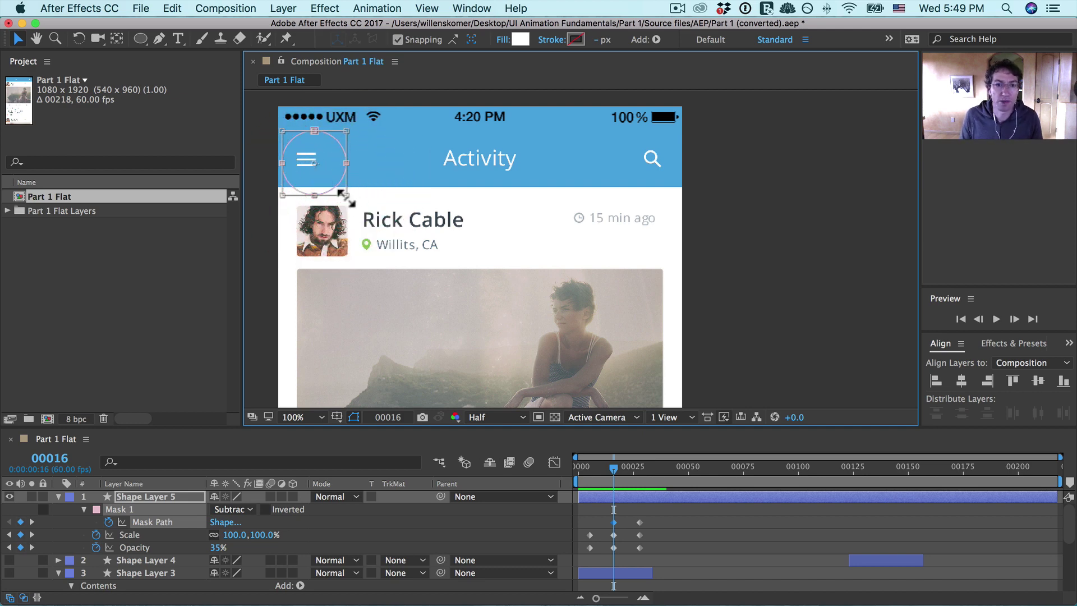
left_click_drag(344, 196, 338, 189)
key("super+alt")
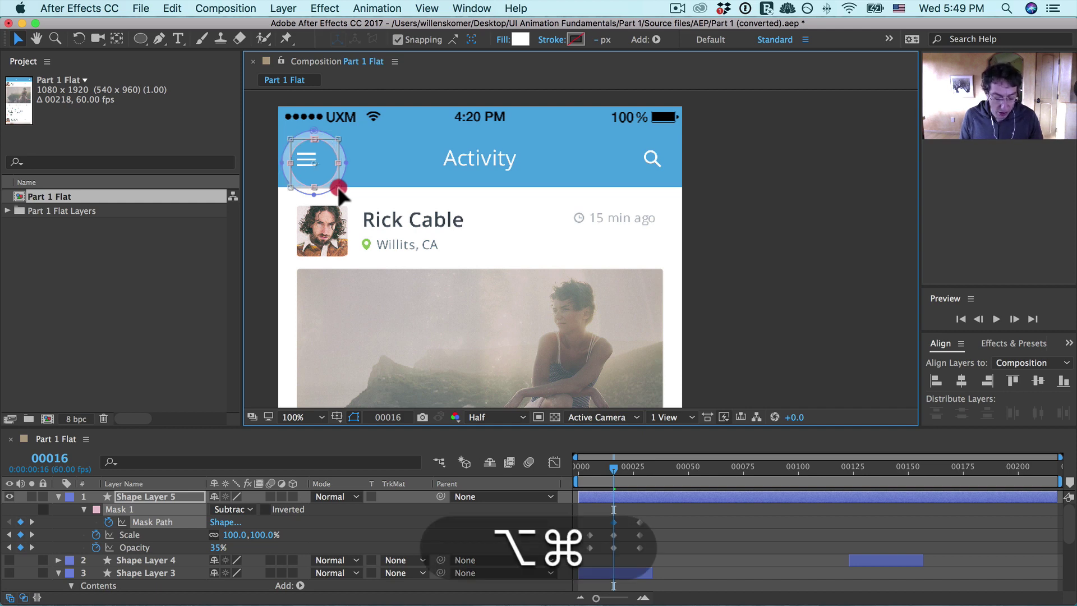
key("shift")
left_click_drag(339, 188, 548, 233)
Step: Shrink the mask at frame 16 further to a tiny point at the circle's centre and deselect the layer
key("period")
key("space")
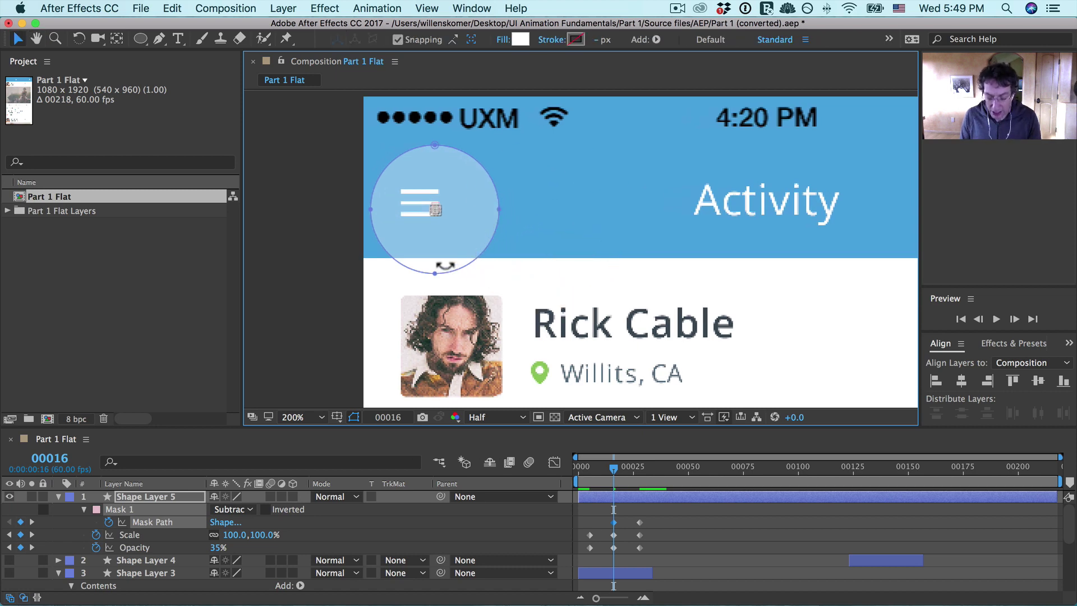
key("space")
left_click_drag(417, 234, 378, 218)
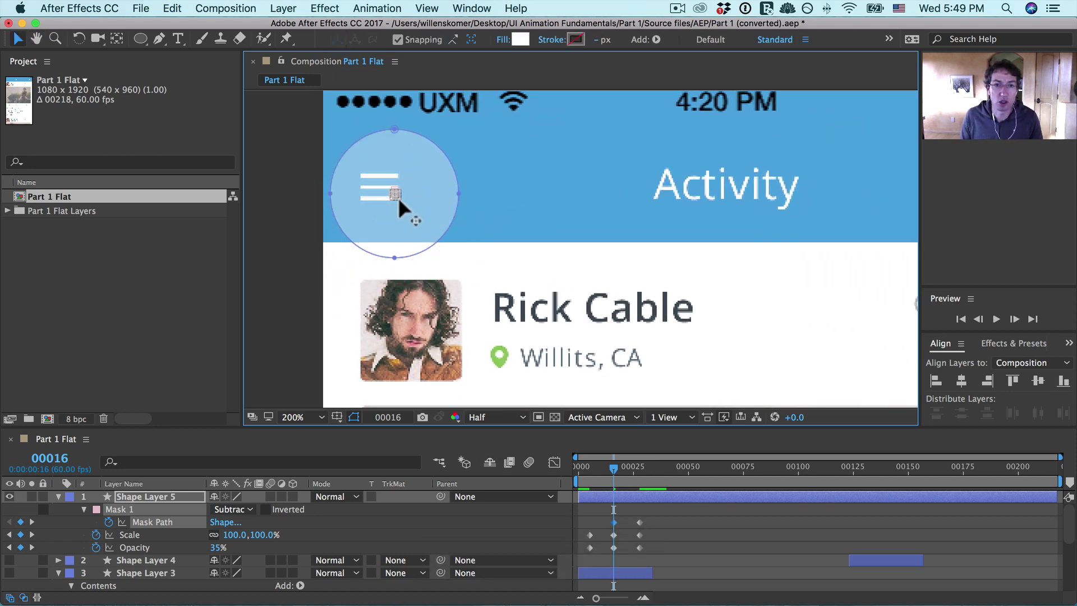
key("alt+shift+super")
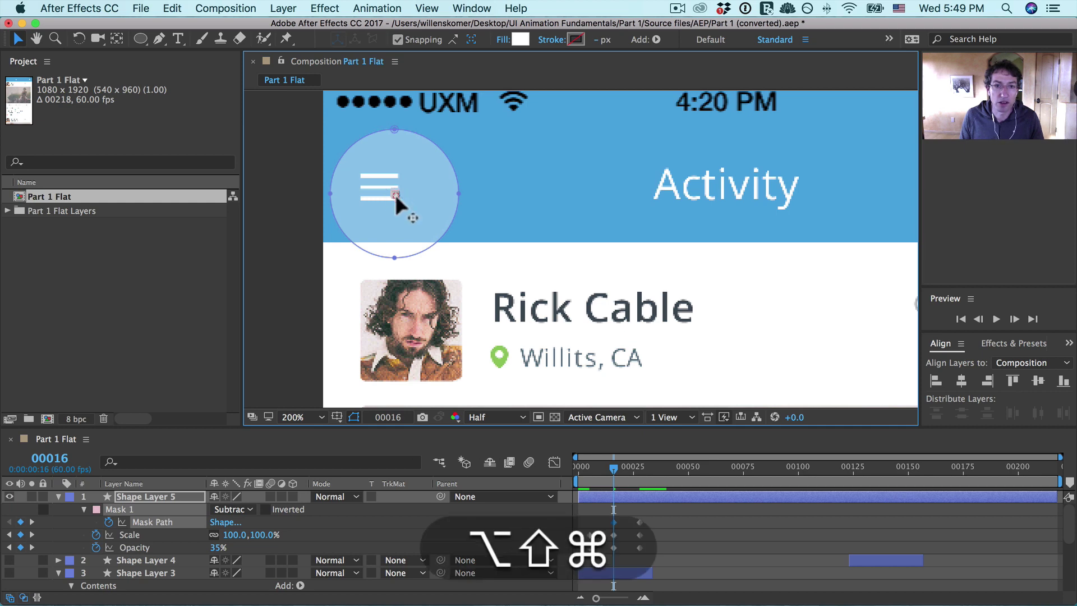
left_click(594, 508)
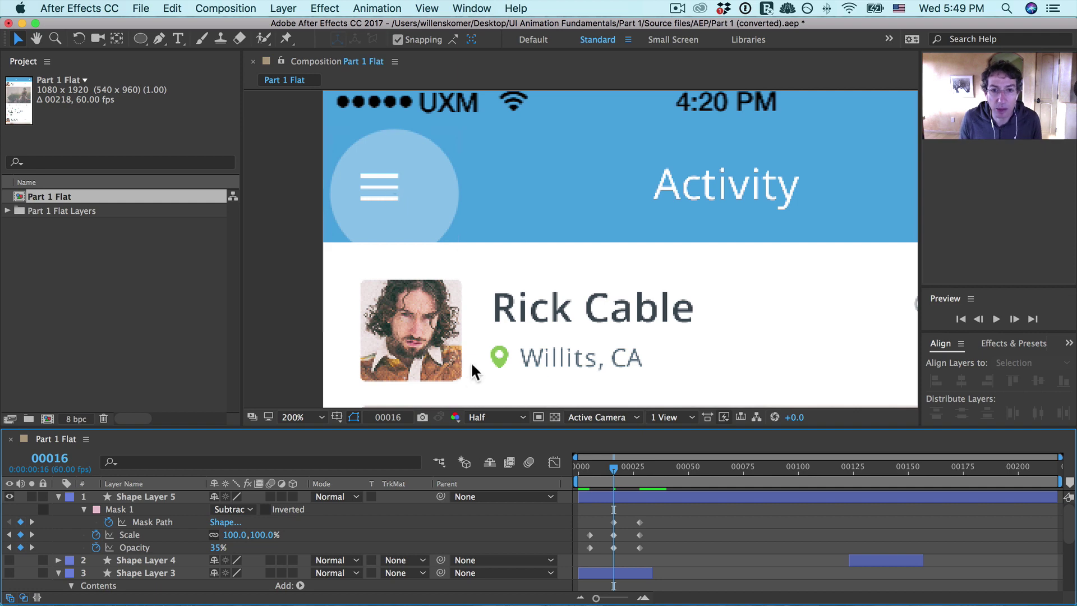
Step: Set Shape Layer 5's Scale keyframe at frame 16 to 70%
key("comma")
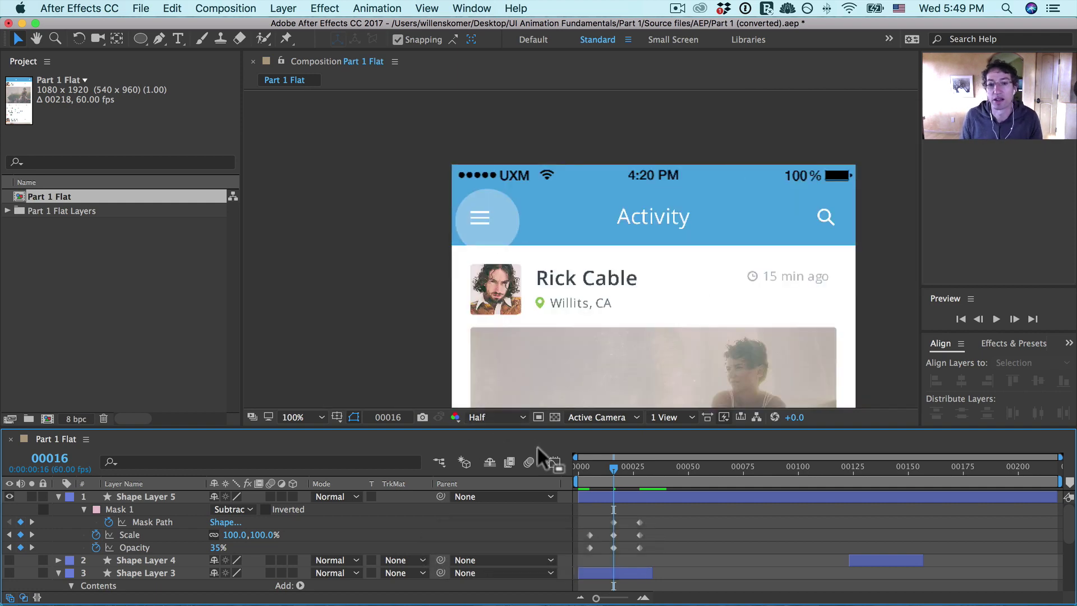
mouse_move(611, 467)
left_mouse_down()
mouse_move(587, 468)
mouse_move(614, 471)
left_mouse_up()
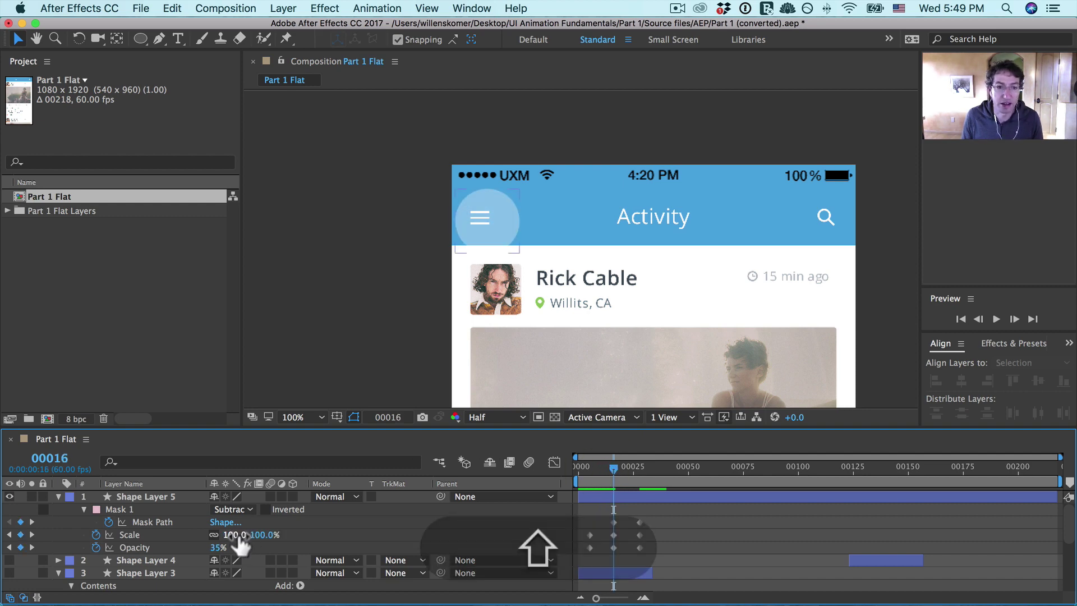
left_click_drag(235, 535, 202, 535)
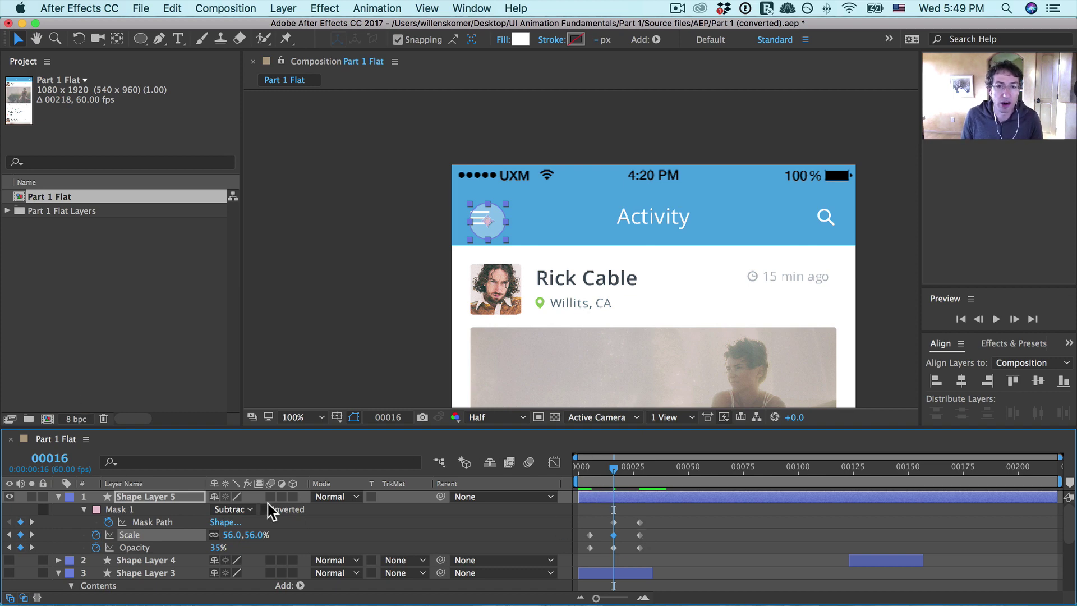
left_click_drag(231, 534, 241, 534)
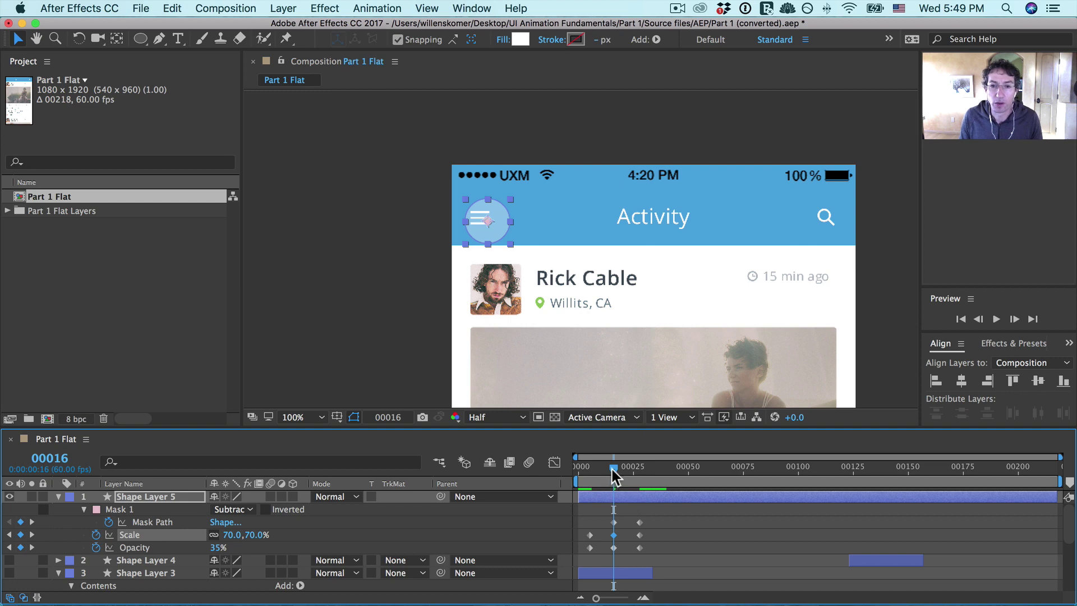
Step: Go to frame 28 and raise Shape Layer 5's Scale keyframe there to 122%
left_click_drag(613, 468, 637, 471)
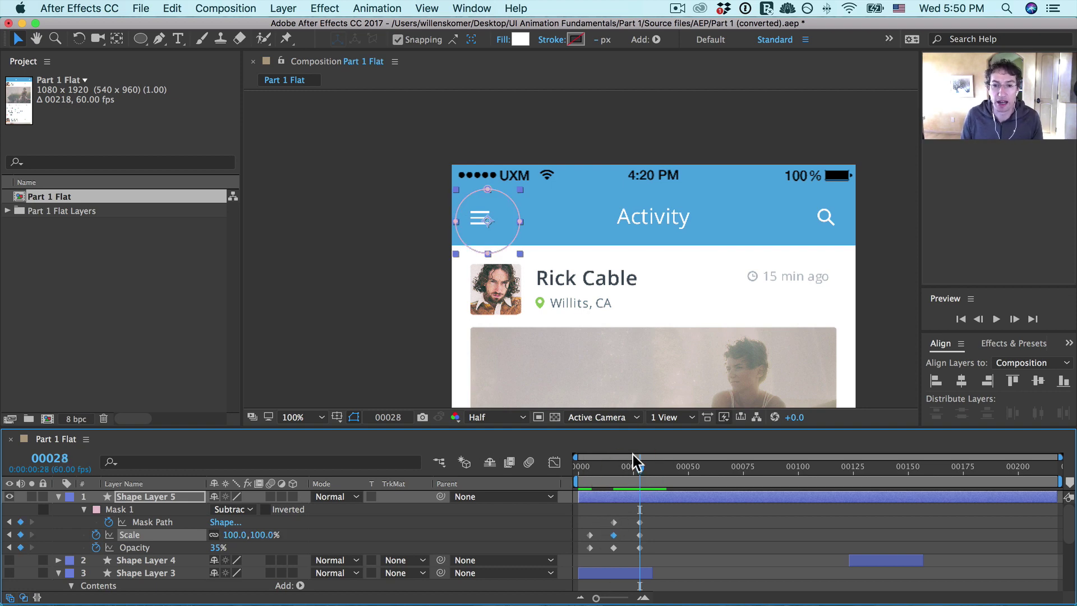
mouse_move(634, 466)
left_mouse_down()
mouse_move(620, 470)
mouse_move(637, 472)
left_mouse_up()
left_click(638, 473, "shift")
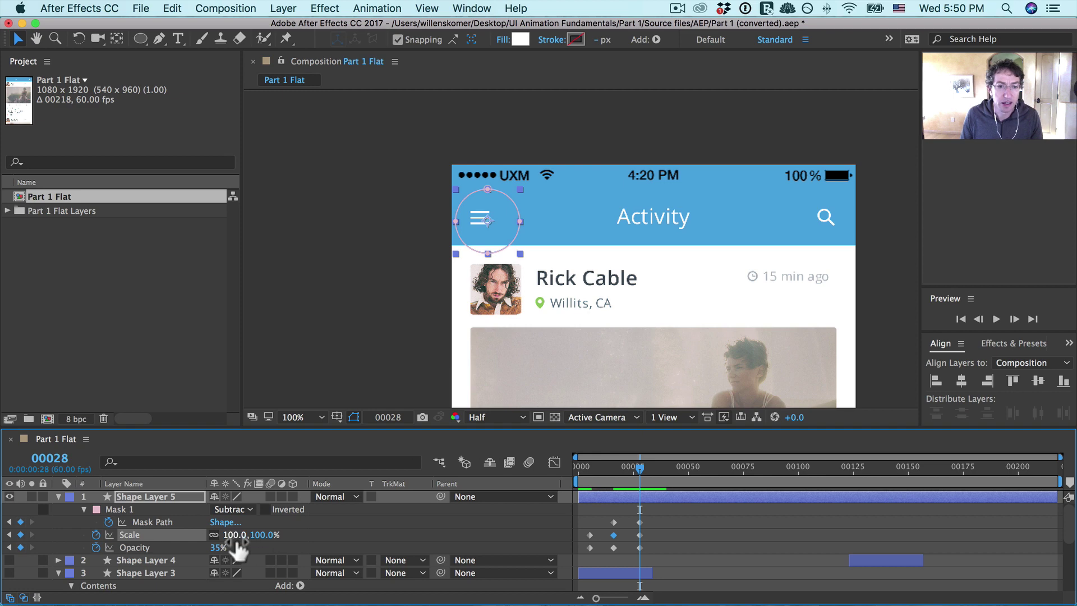
left_click_drag(234, 542, 259, 542)
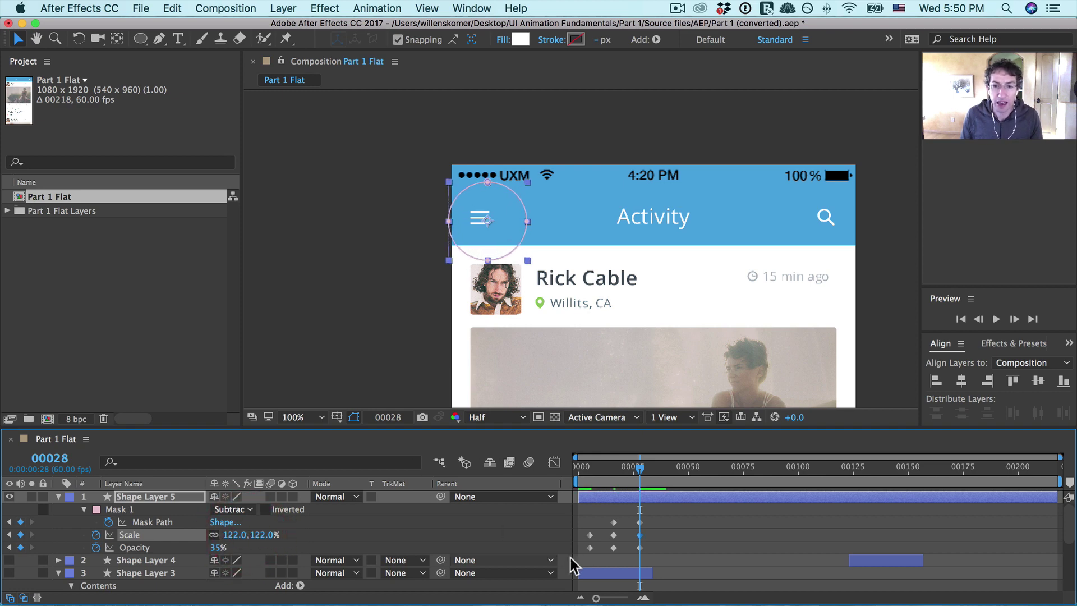
Step: Select the Mask Path keyframe at frame 28 and enlarge the circular mask proportionally about its centre, beyond the shape's edge
left_click(640, 521)
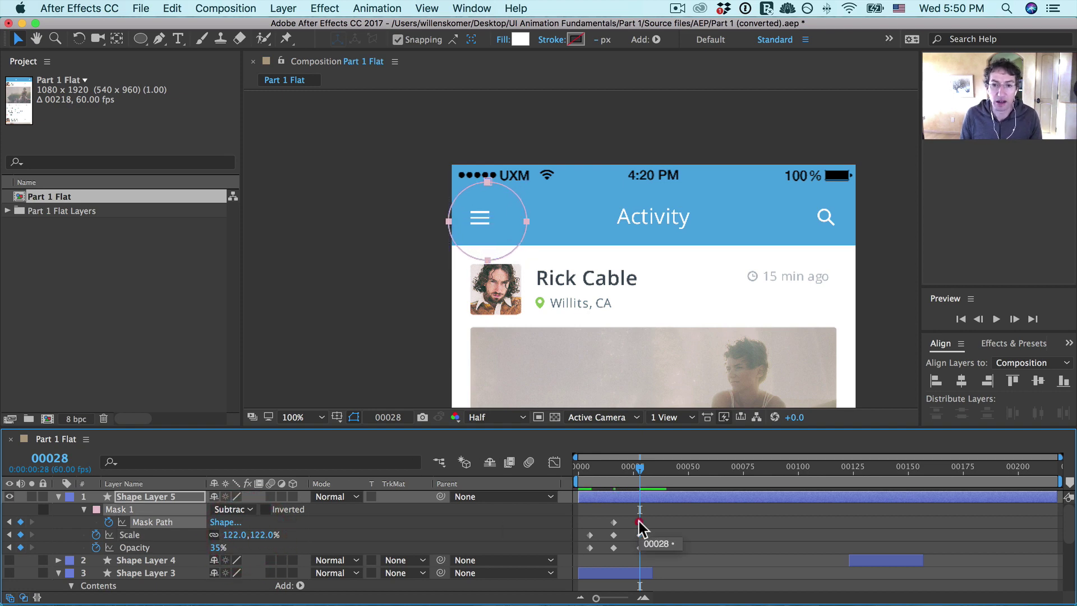
double_click(509, 255)
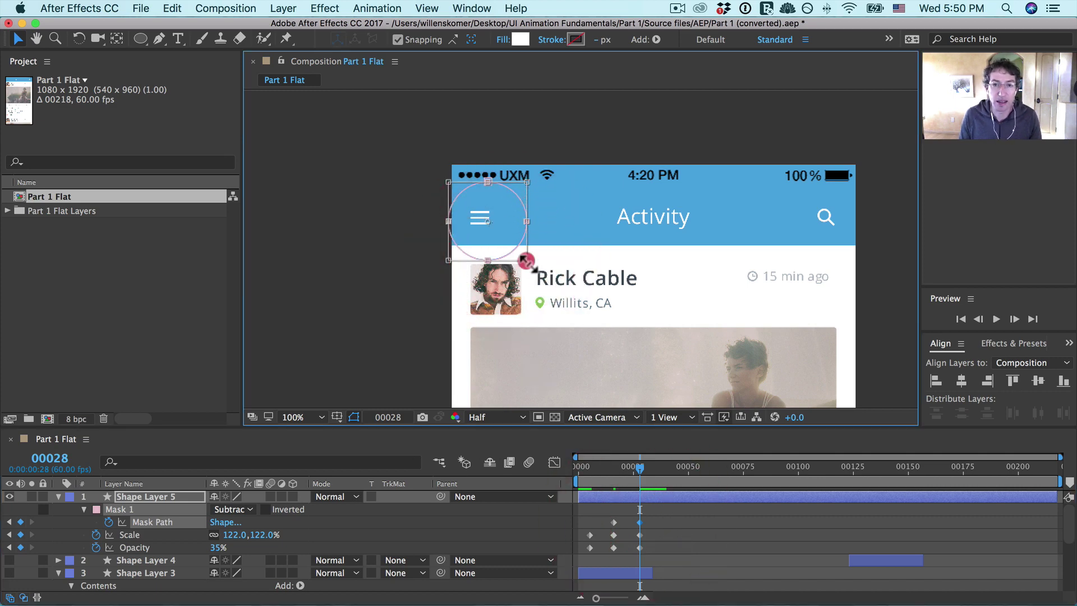
left_click_drag(526, 261, 537, 270)
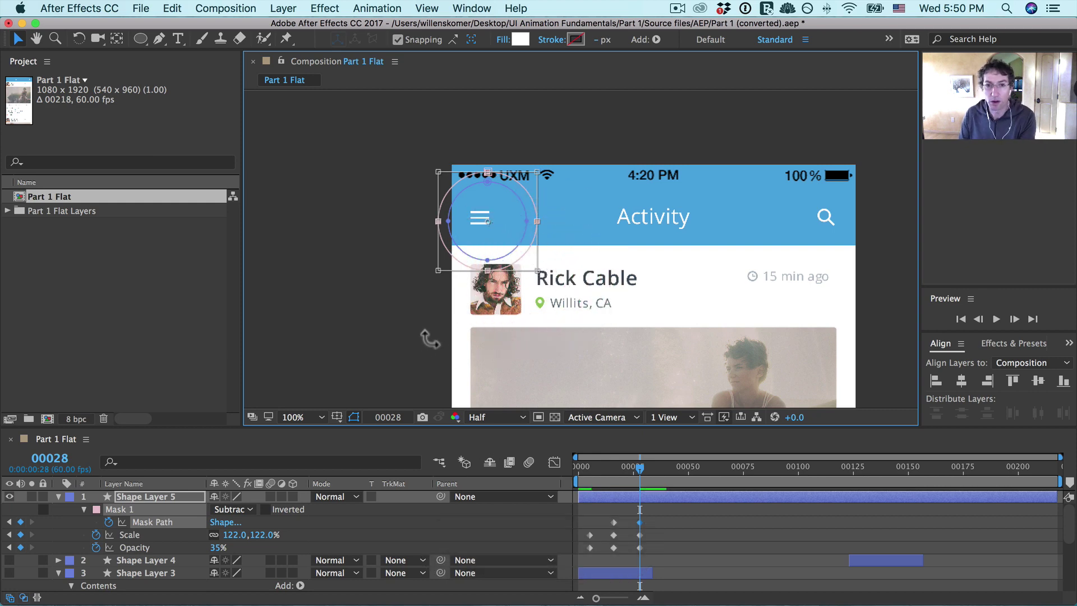
key("Return")
Step: Preview the ripple from frame 0, end the work area at frame 38 and preview that range
left_click_drag(614, 470, 566, 471)
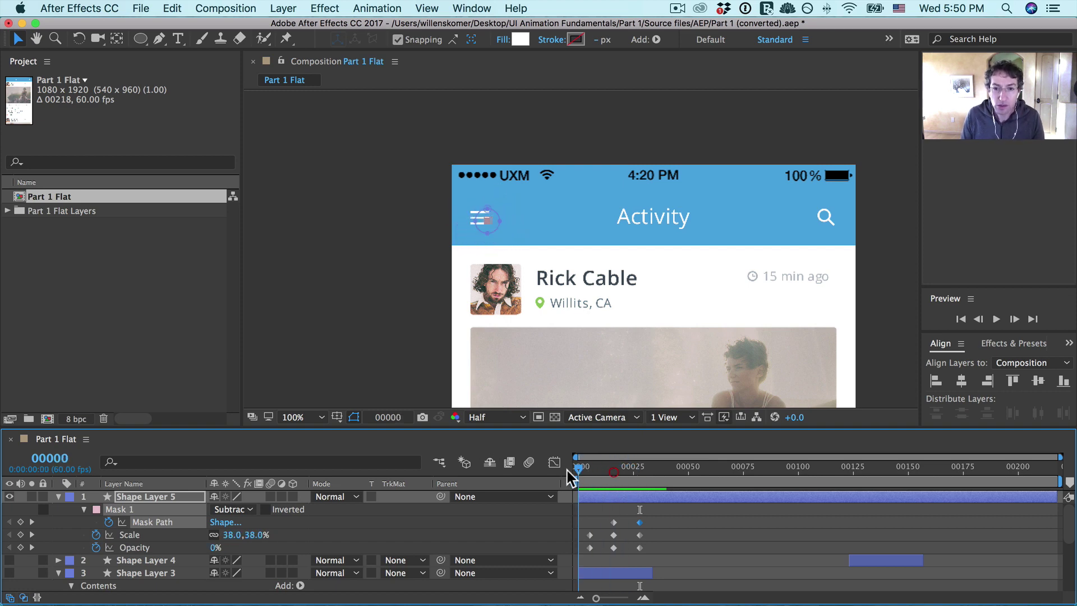
key("space")
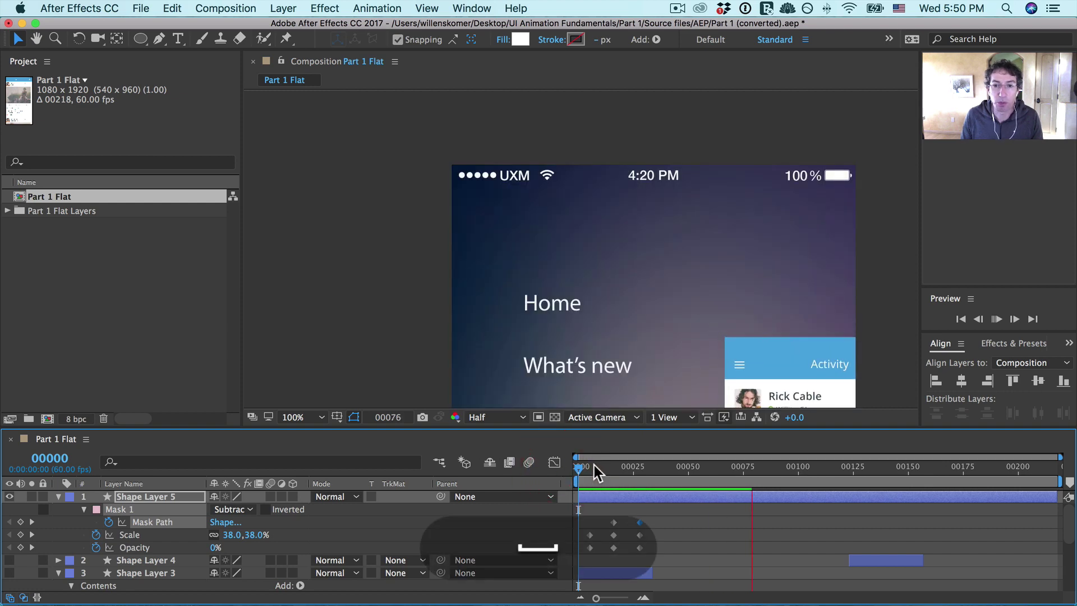
left_click_drag(587, 466, 662, 469)
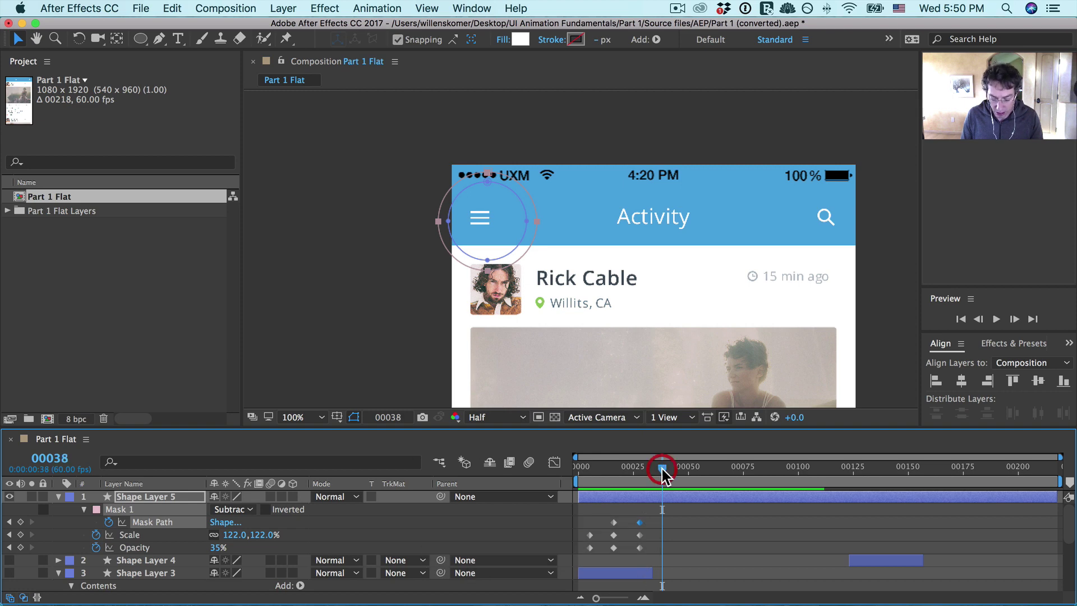
key("n")
key("space")
key("space")
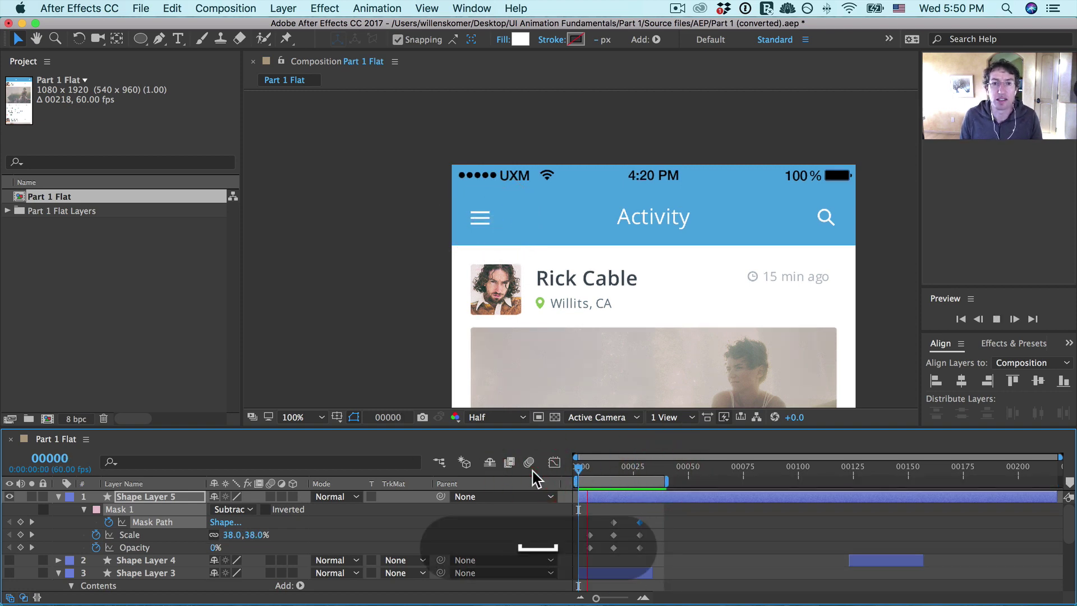
Step: Shift Shape Layer 5's last Mask Path, Scale and Opacity keyframes to frame 32 and the middle set to frame 19
left_click(663, 529)
left_click_drag(651, 511, 646, 548)
left_click(639, 550)
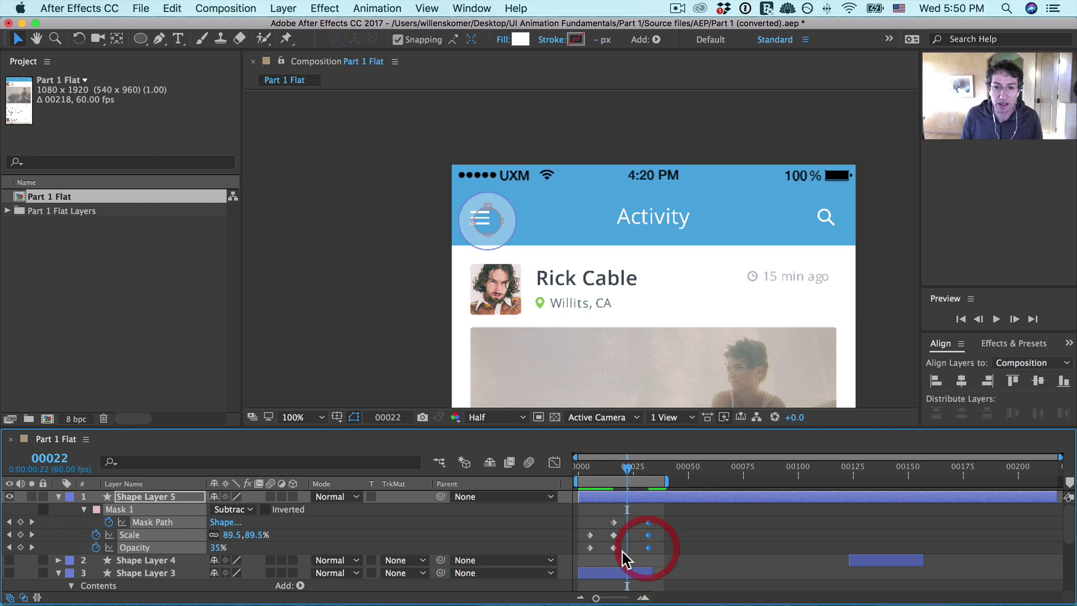
left_click_drag(600, 508, 620, 547)
Step: Extend the work area's end to about frame 53 and preview the retimed ripple
left_click_drag(675, 474, 693, 479)
key("n")
key("0")
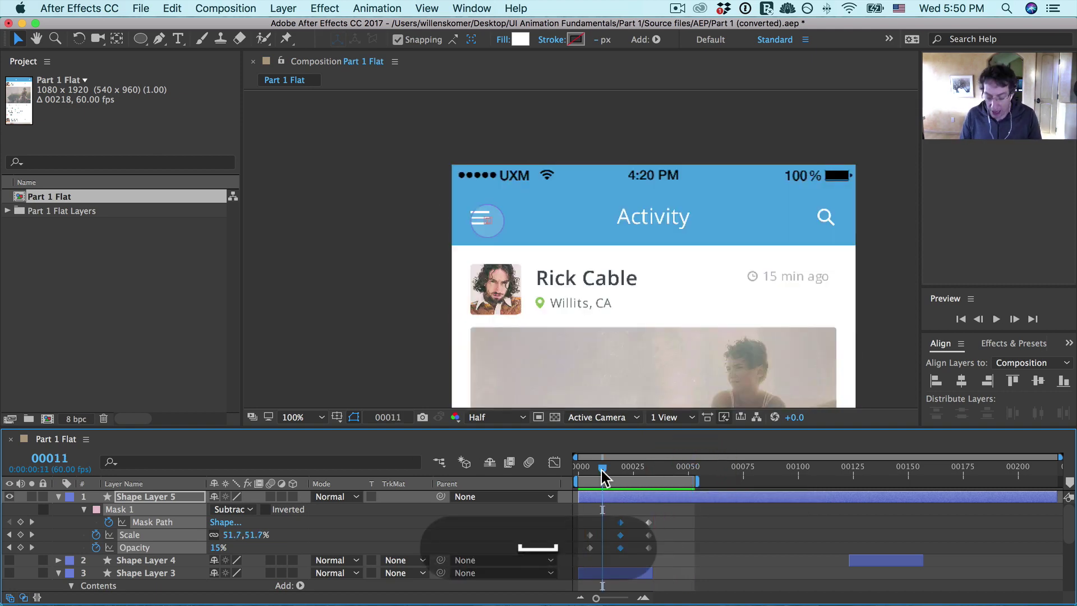
key("comma")
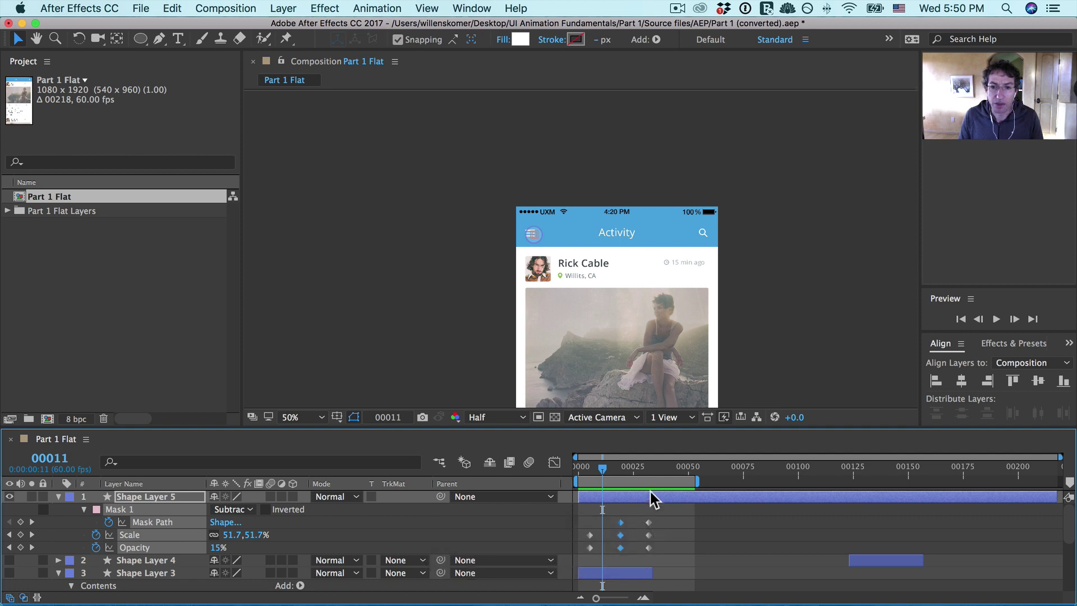
Step: Trim the end of Shape Layer 5 to its last keyframes at frame 32 and deselect it
left_click(645, 467, "shift")
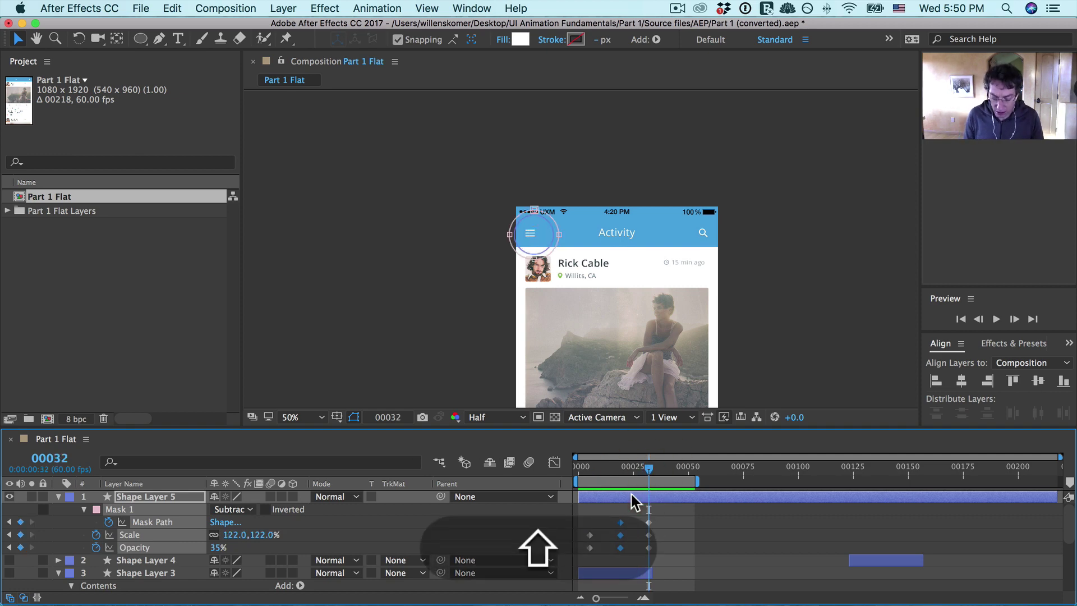
key("alt+bracketright")
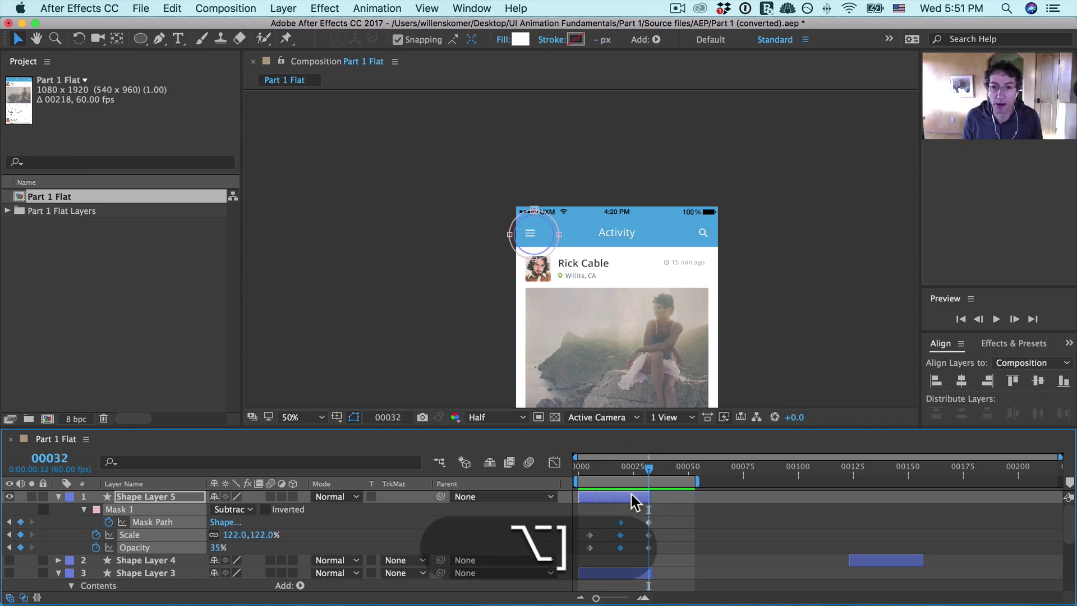
left_click(771, 508)
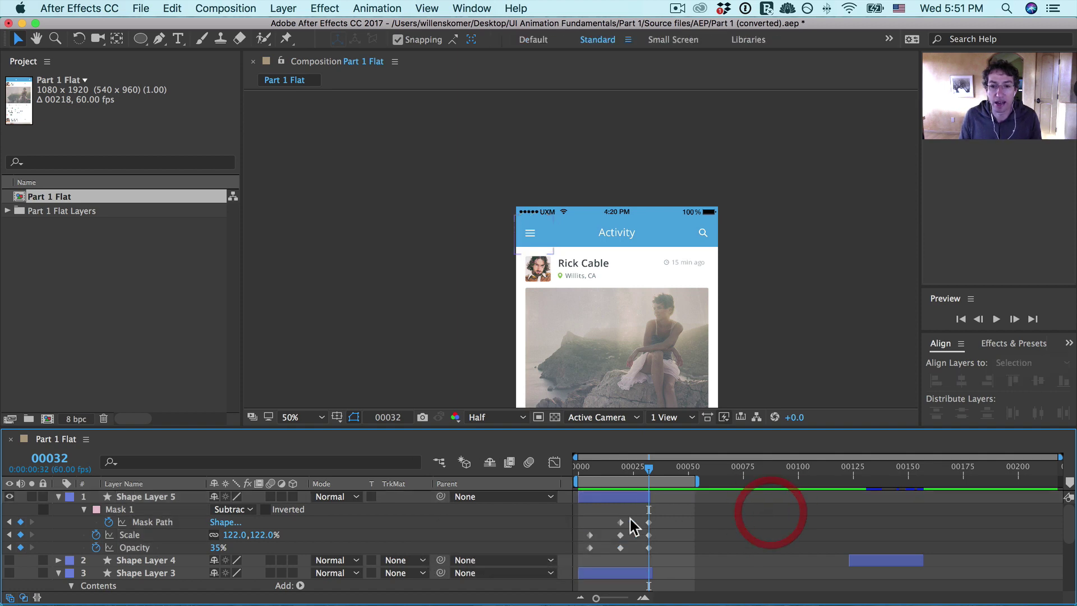
Step: Delete the old Shape Layer 3 and Shape Layer 4
left_click(629, 572)
key("BackSpace")
left_click(876, 561)
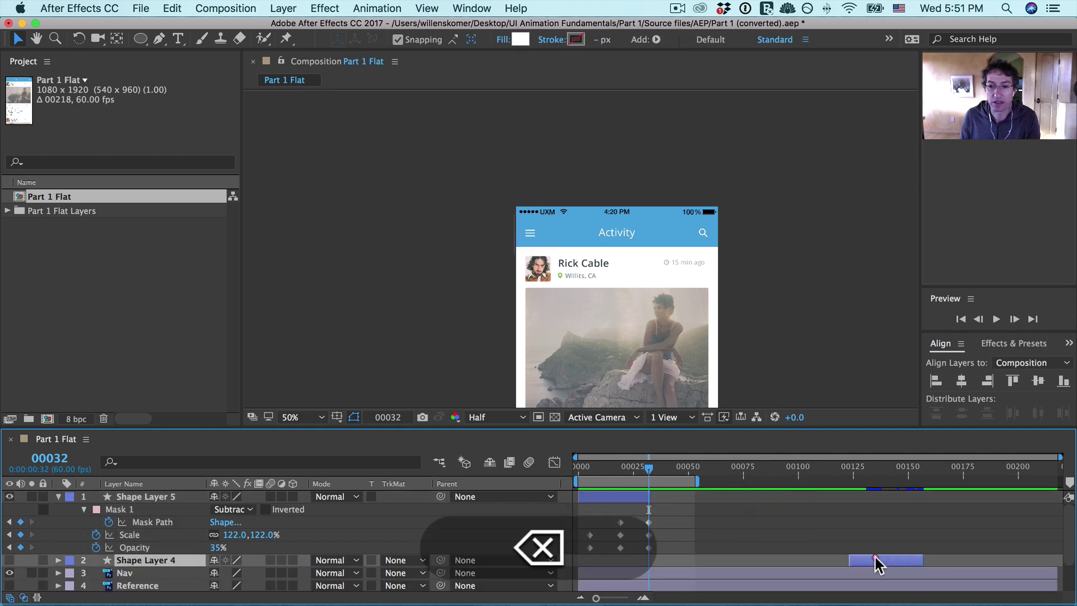
key("BackSpace")
Step: Collapse Shape Layer 5's properties, go to frame 19 and centre its ripple circle over the menu icon
left_click(619, 497)
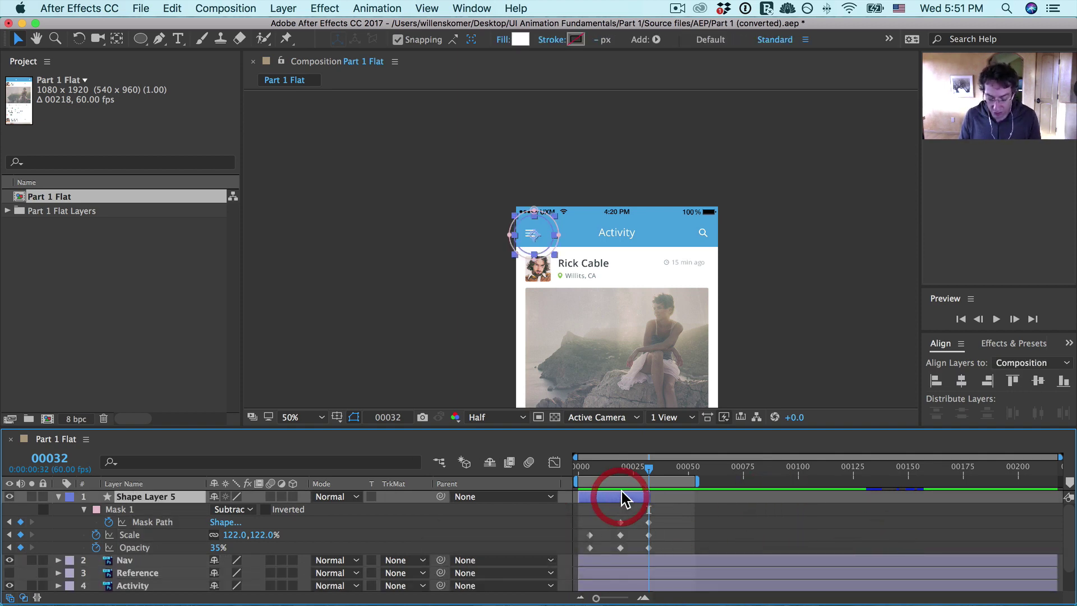
key("u")
mouse_move(612, 469)
left_mouse_down()
mouse_move(576, 476)
mouse_move(619, 476)
left_mouse_up()
key("period")
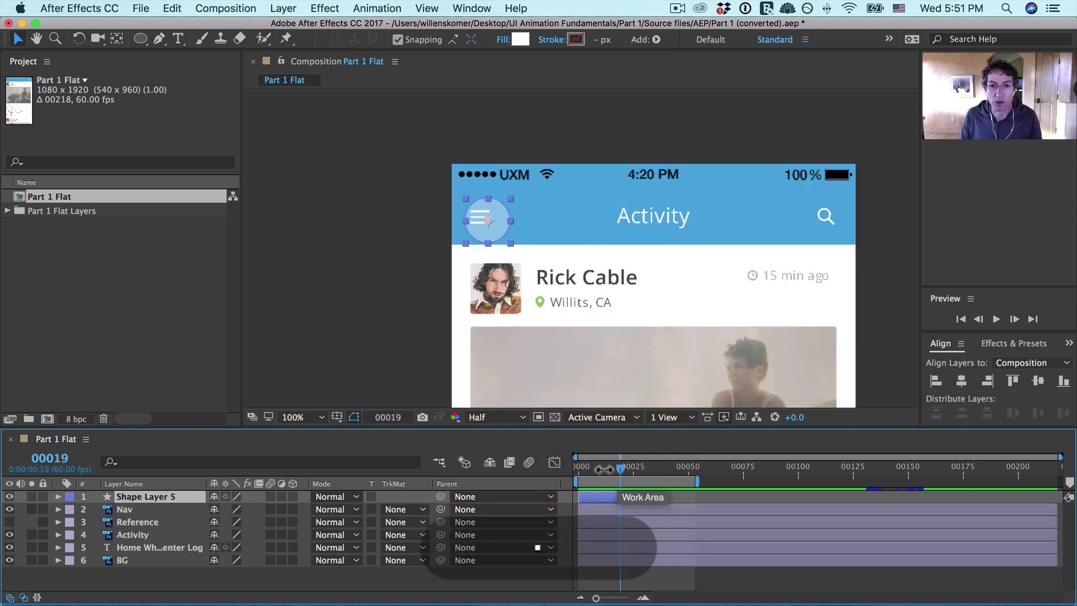
key("space")
left_click_drag(568, 246, 504, 202)
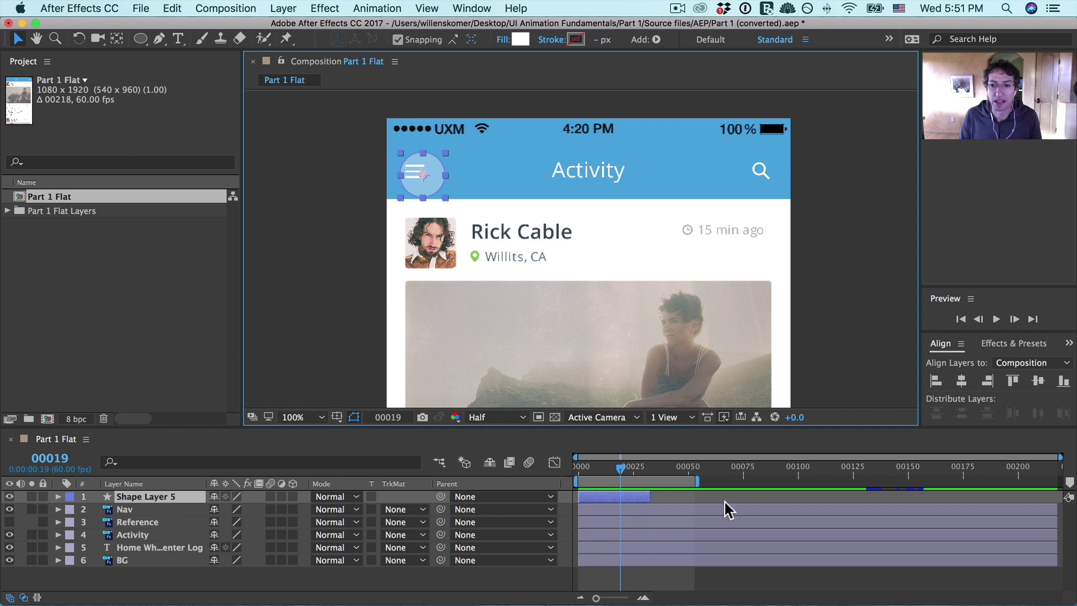
key("shift+super+a")
left_click(406, 175)
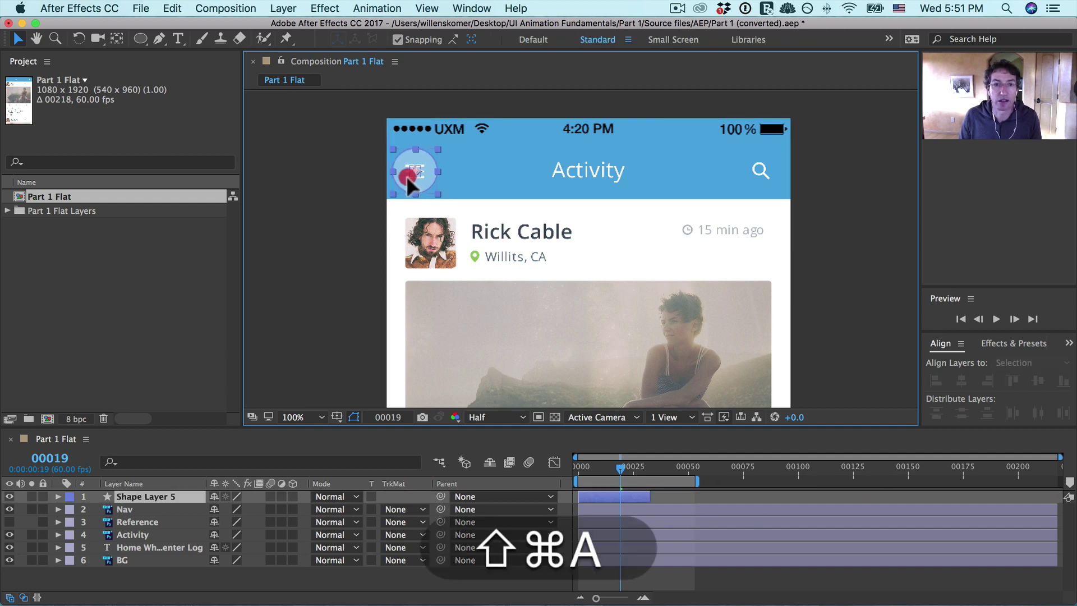
left_click_drag(406, 175, 396, 172)
Step: Duplicate Shape Layer 5 and slide the copy along the timeline to start at about frame 94
left_click(637, 496)
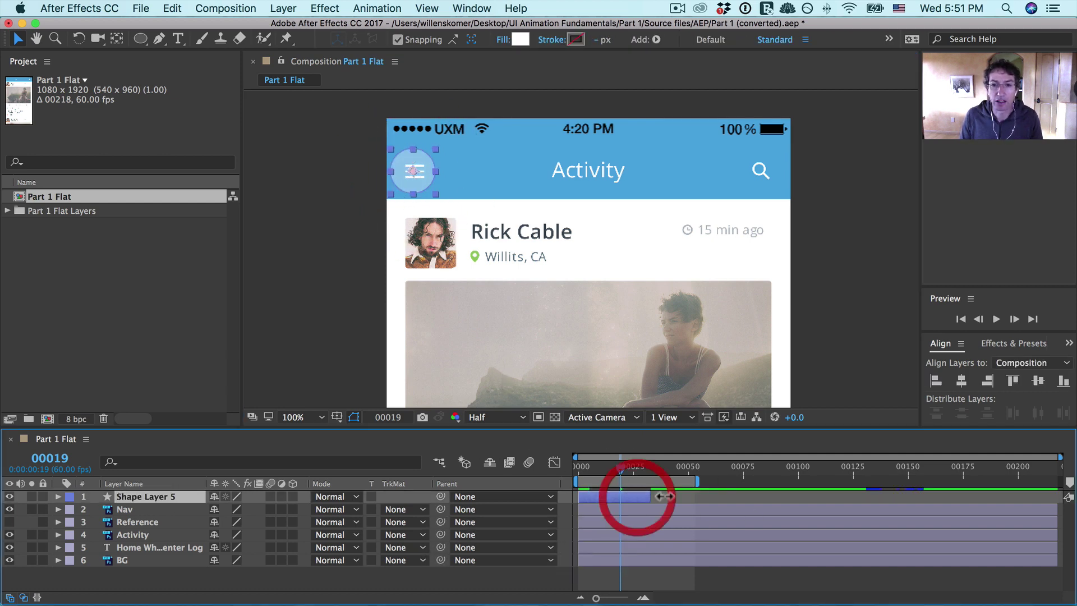
key("super+d")
left_click_drag(637, 499, 835, 482)
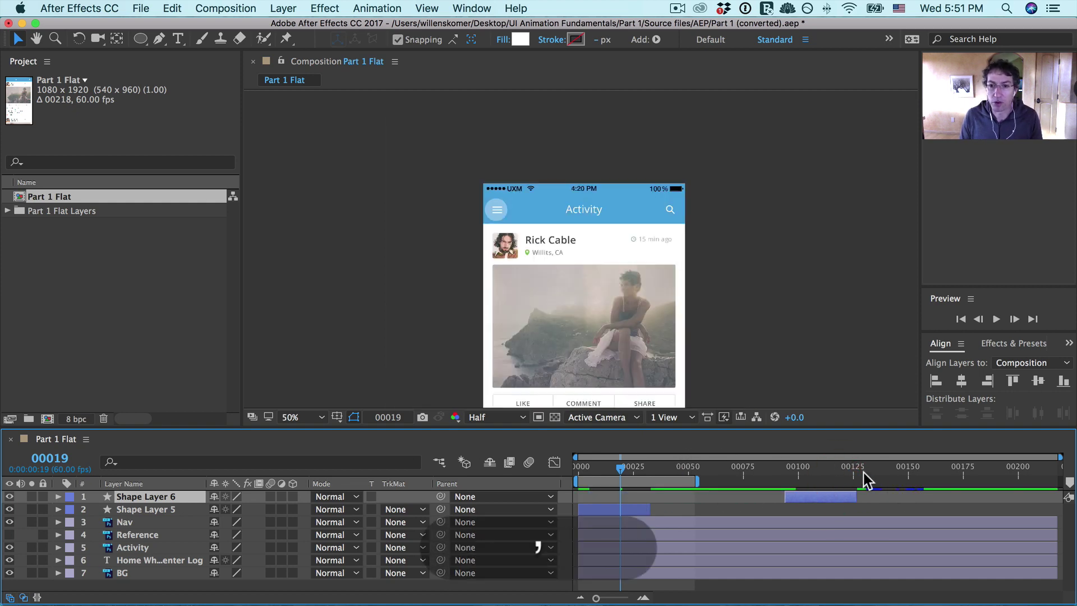
Step: Go to frame 111 and move the duplicated ripple circle onto the photo in the shrunken Activity card
left_click(845, 470)
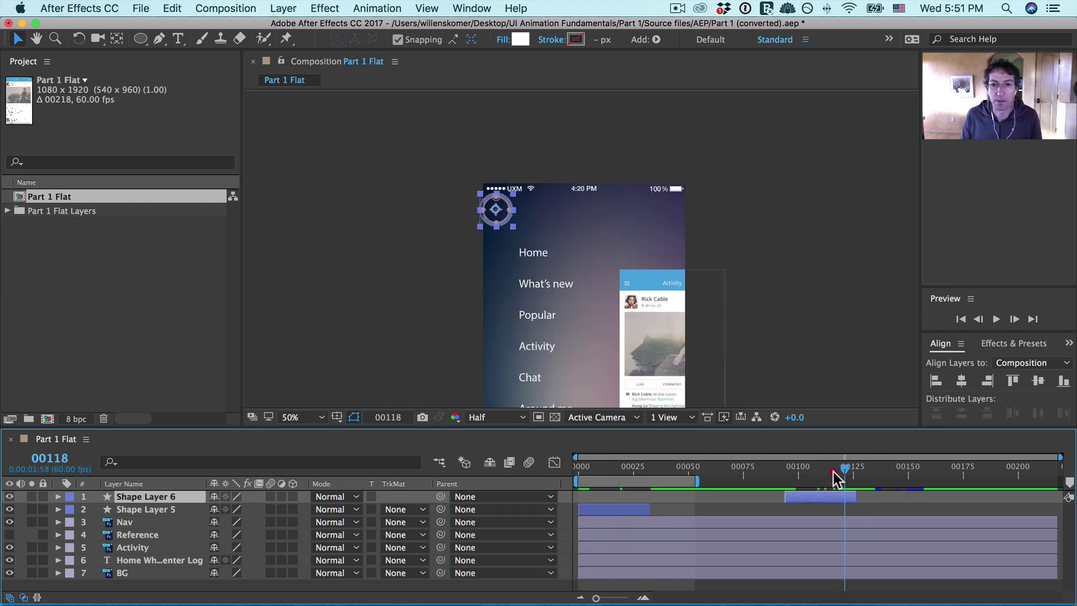
mouse_move(833, 472)
left_mouse_down()
mouse_move(817, 472)
mouse_move(939, 476)
mouse_move(822, 479)
left_mouse_up()
key("shift+super+a")
left_click_drag(496, 209, 650, 328)
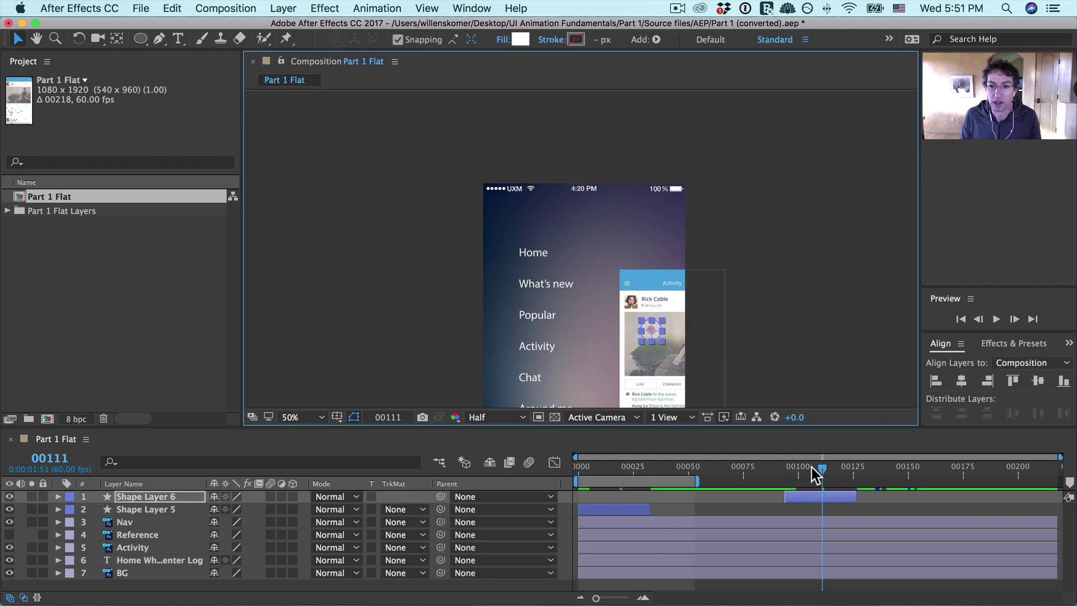
Step: Slide Shape Layer 6 in time to start at about frame 125 and check it against the card's return animation
left_click_drag(812, 467, 908, 470)
left_click_drag(806, 497, 823, 473)
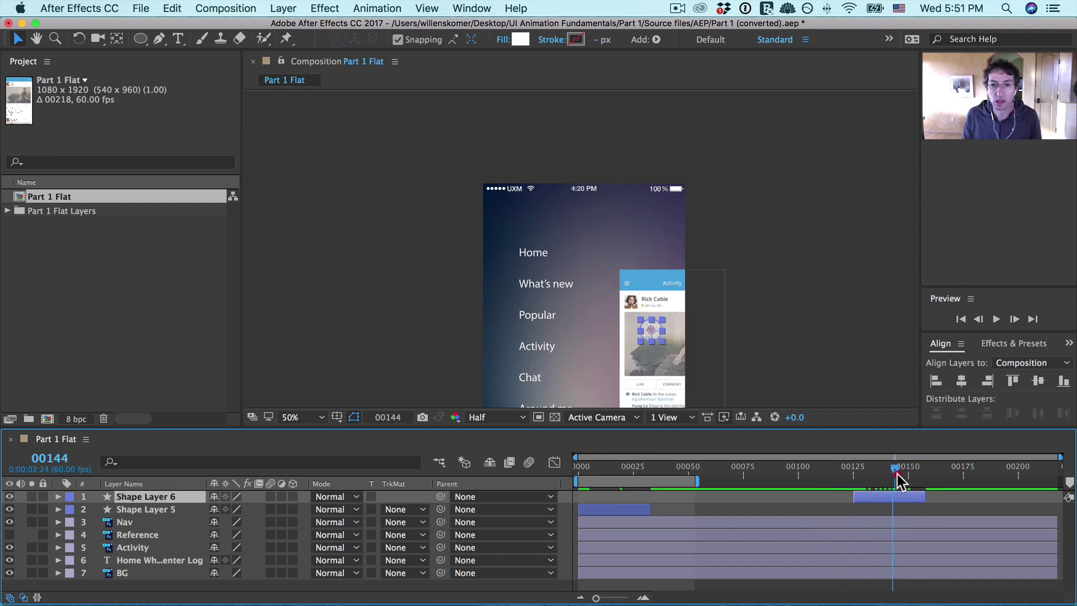
left_click_drag(897, 473, 937, 474)
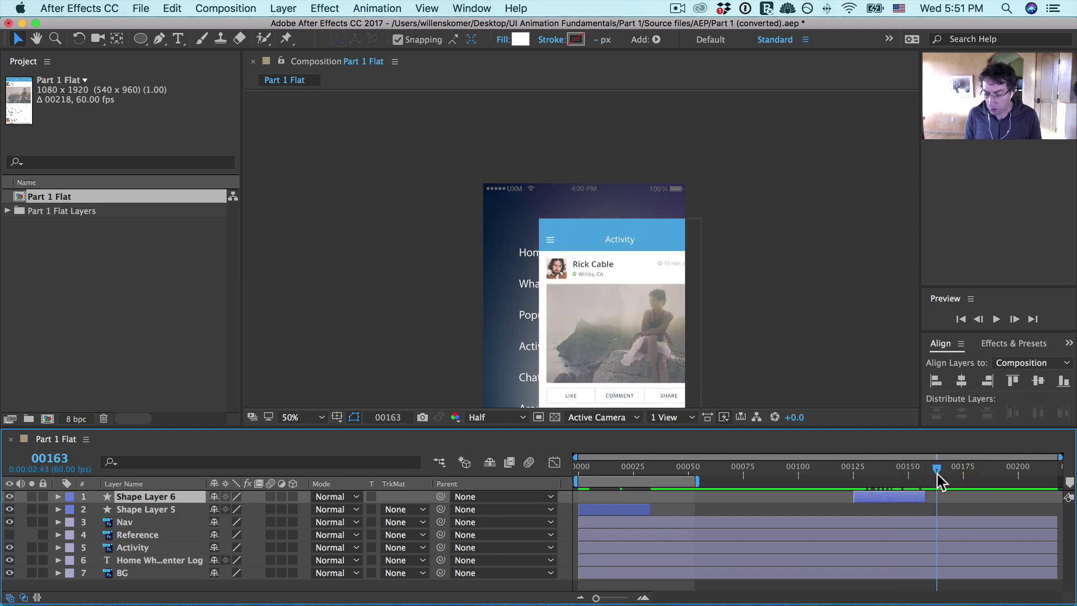
Step: Extend the work area to the composition's last frame, 217, and preview the whole animation
key("KP_0")
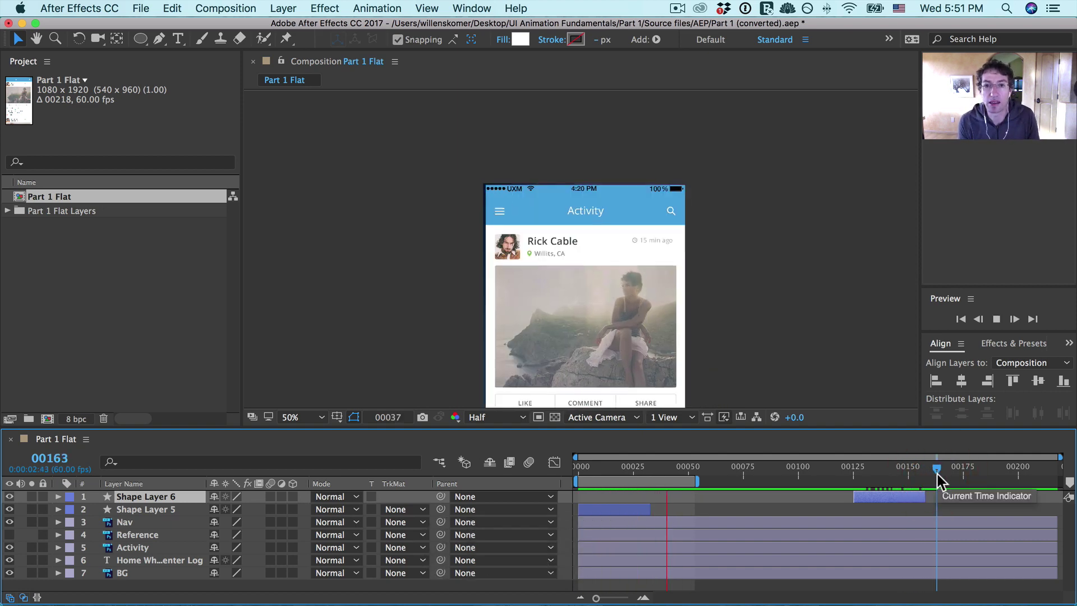
key("space")
key("End")
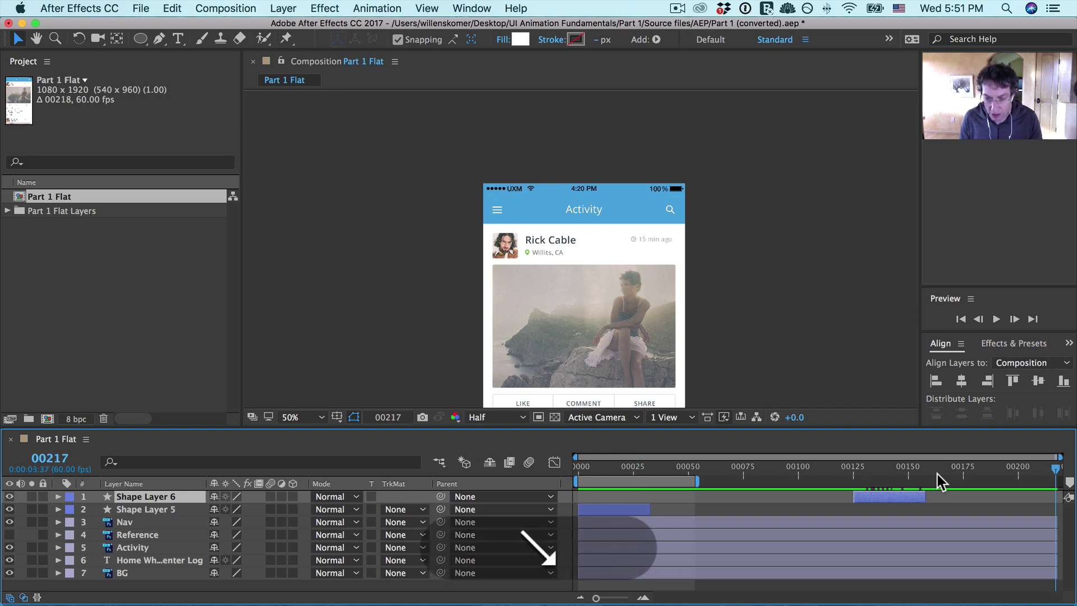
key("n")
key("KP_0")
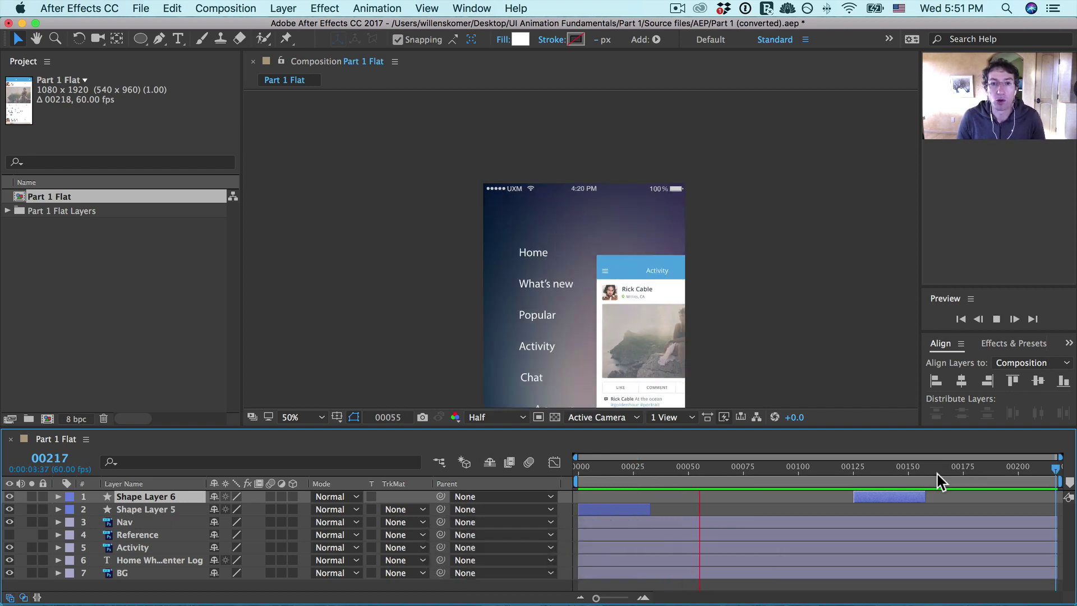